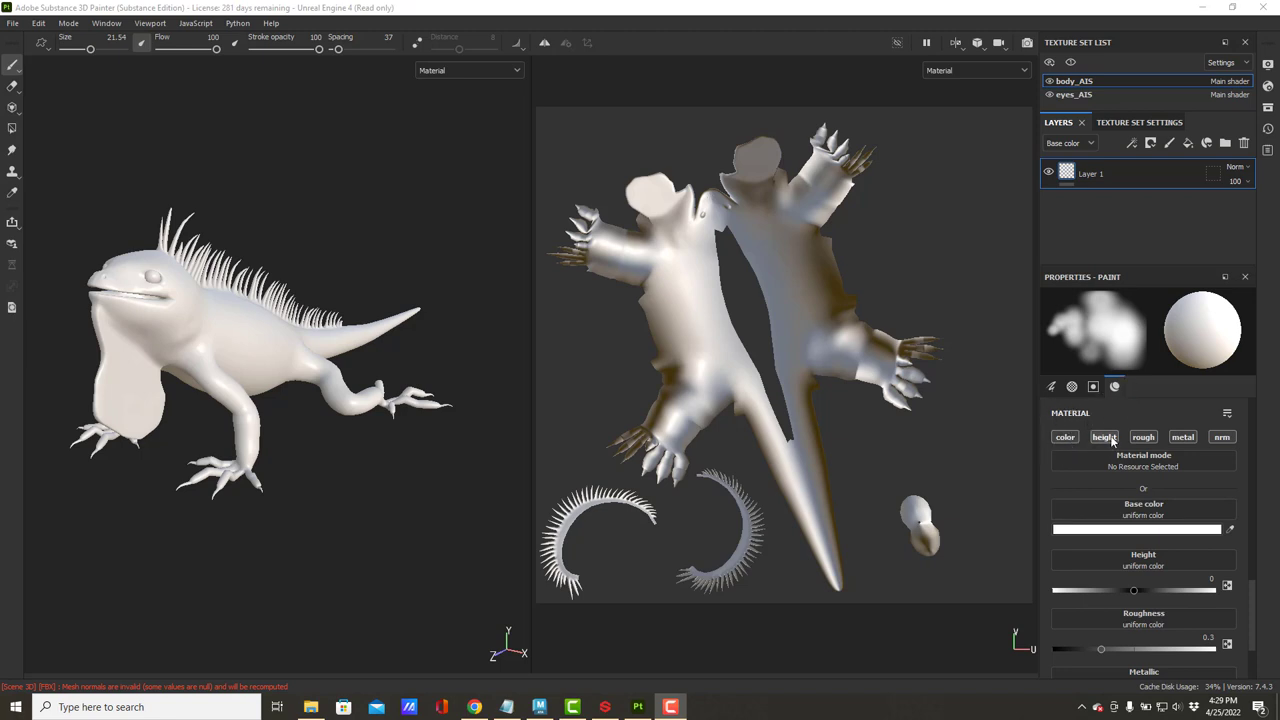
# - Disable the height, rough, metal and nrm channels so the brush paints color only
pyautogui.click(1104, 437)
pyautogui.click(1142, 437)
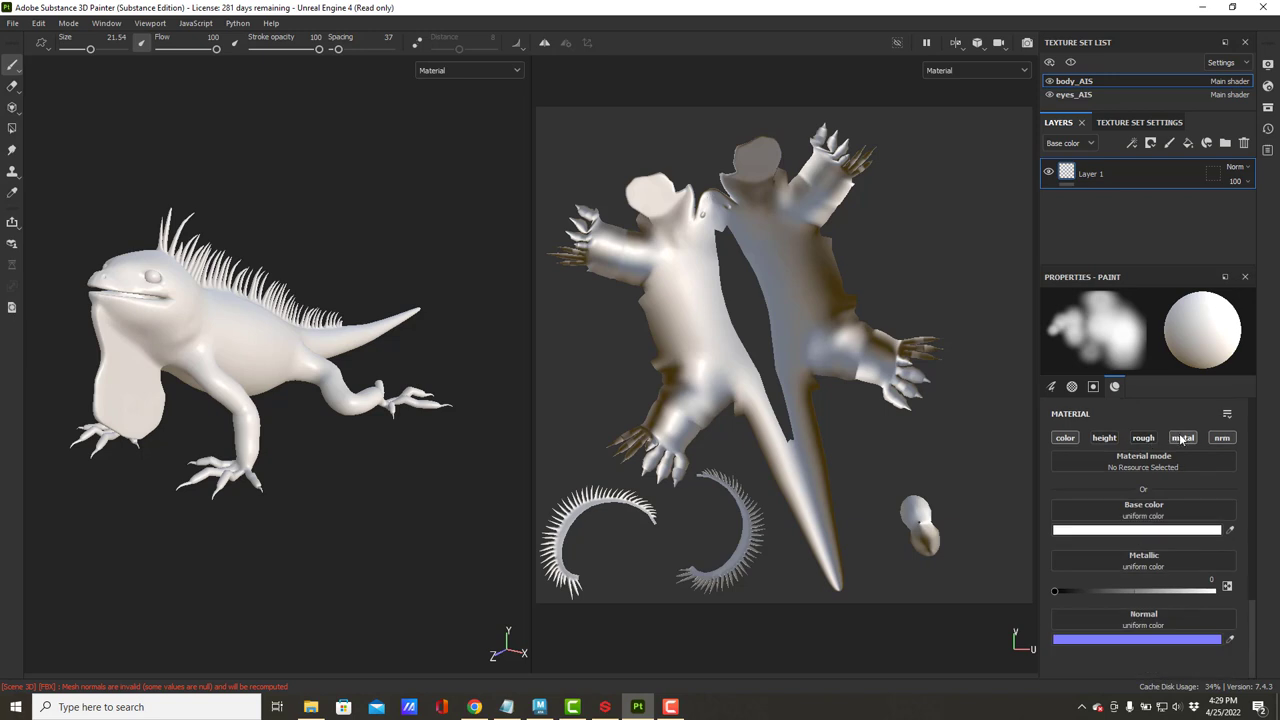
pyautogui.click(1182, 437)
pyautogui.click(1224, 438)
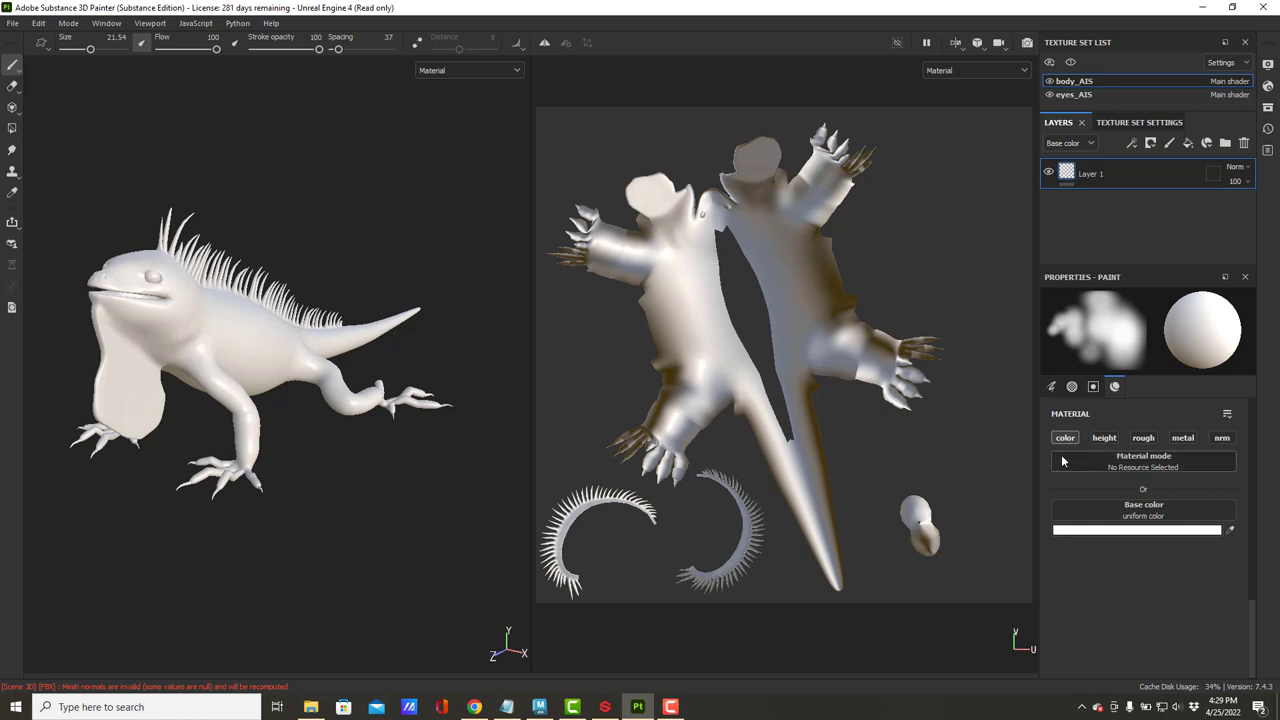
# - Set the brush's base color to red B90000, keeping the color picker open beside the UV layout
pyautogui.click(1140, 535)
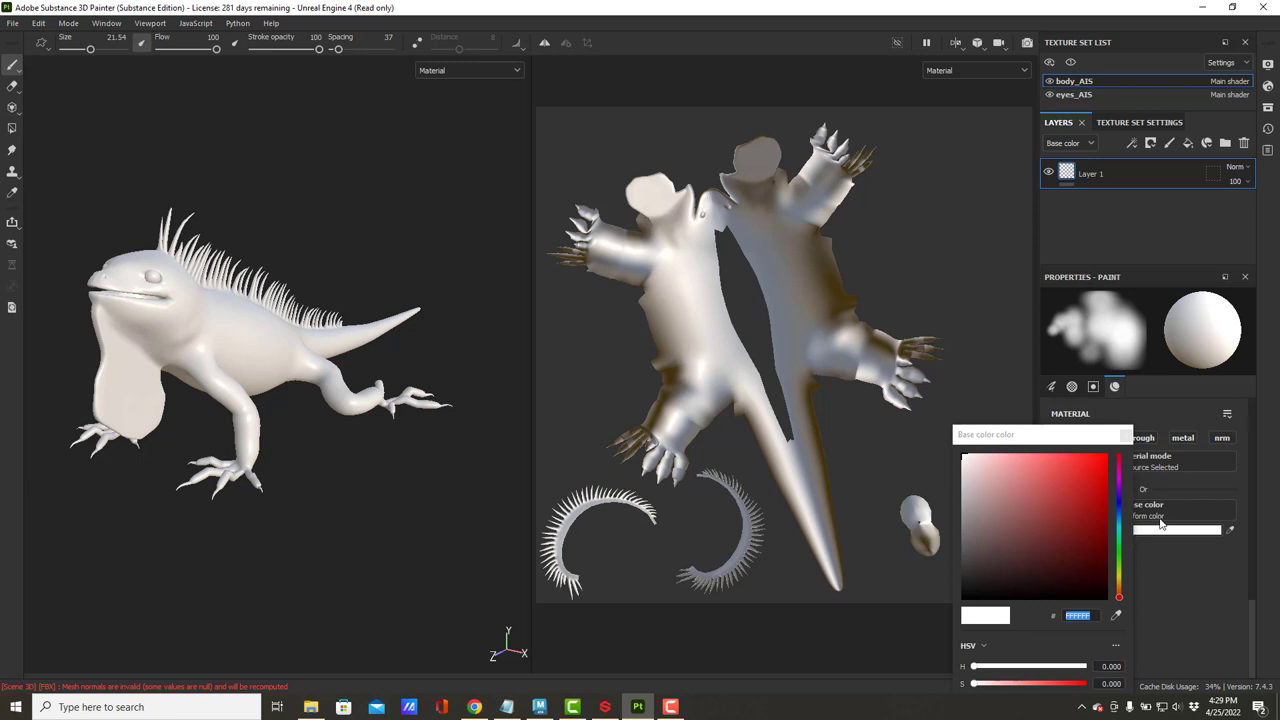
pyautogui.click(1101, 518)
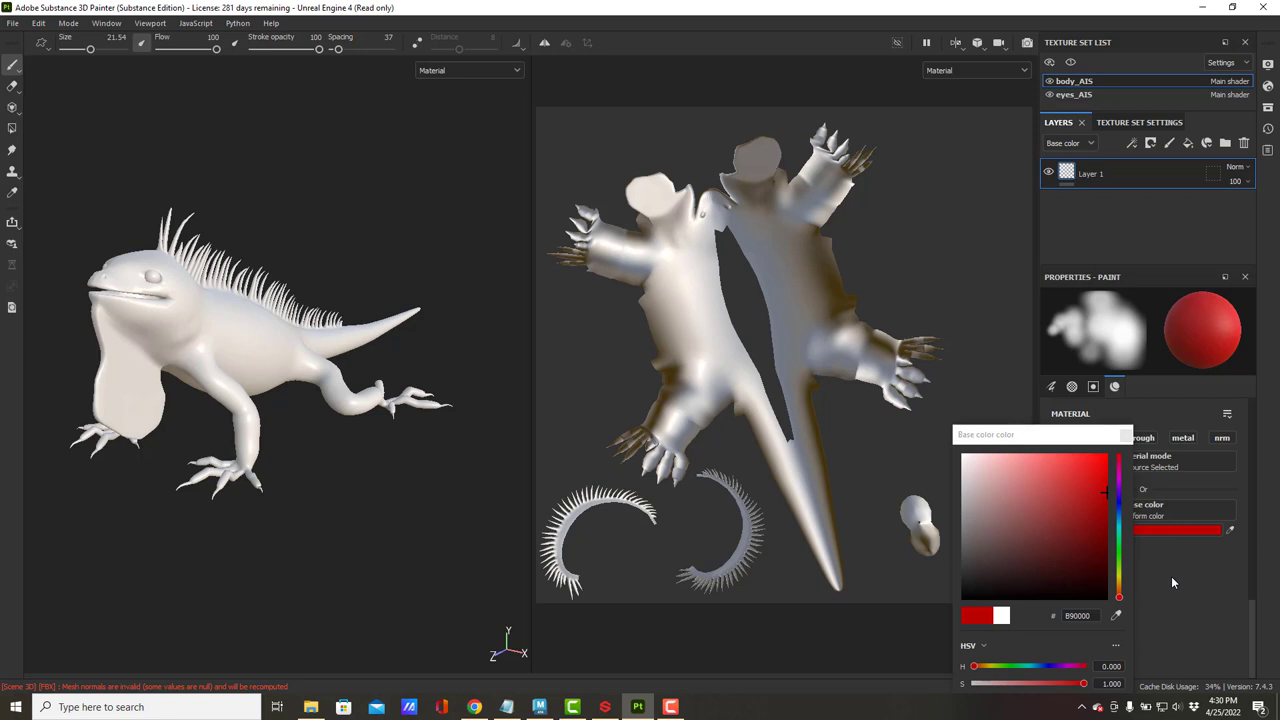
pyautogui.moveTo(1039, 438)
pyautogui.mouseDown()
pyautogui.moveTo(706, 380)
pyautogui.moveTo(557, 257)
pyautogui.moveTo(1043, 352)
pyautogui.moveTo(1095, 240)
pyautogui.moveTo(1002, 326)
pyautogui.moveTo(977, 282)
pyautogui.moveTo(949, 308)
pyautogui.moveTo(961, 324)
pyautogui.mouseUp()
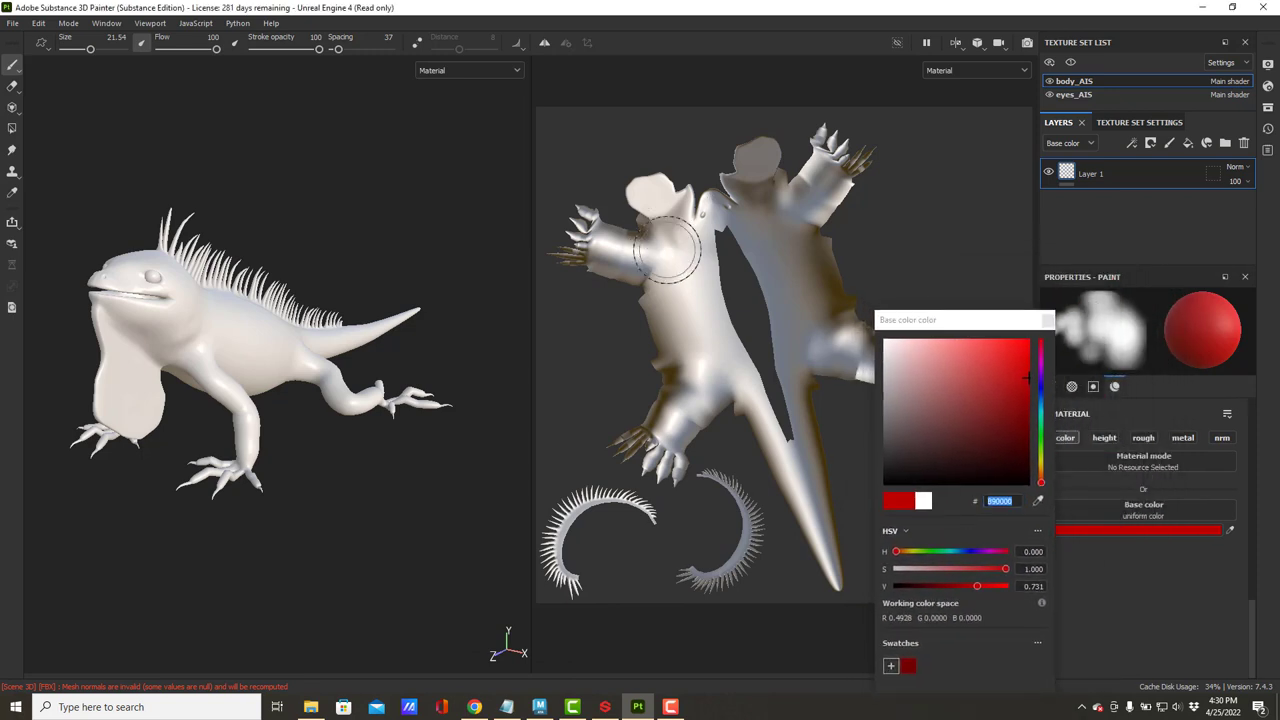
# - Paint the iguana's body, legs, tail and back spines red across the UV layout and the 3D model
pyautogui.moveTo(674, 280)
pyautogui.mouseDown()
pyautogui.moveTo(677, 263)
pyautogui.moveTo(686, 355)
pyautogui.moveTo(690, 275)
pyautogui.moveTo(715, 330)
pyautogui.moveTo(680, 225)
pyautogui.moveTo(656, 265)
pyautogui.moveTo(695, 198)
pyautogui.moveTo(712, 222)
pyautogui.moveTo(725, 195)
pyautogui.moveTo(640, 205)
pyautogui.moveTo(695, 370)
pyautogui.moveTo(622, 237)
pyautogui.moveTo(600, 255)
pyautogui.moveTo(615, 265)
pyautogui.moveTo(580, 235)
pyautogui.moveTo(570, 248)
pyautogui.mouseUp()
pyautogui.moveTo(785, 160)
pyautogui.mouseDown()
pyautogui.moveTo(800, 170)
pyautogui.moveTo(745, 180)
pyautogui.moveTo(765, 185)
pyautogui.moveTo(760, 165)
pyautogui.moveTo(830, 190)
pyautogui.moveTo(785, 260)
pyautogui.moveTo(805, 335)
pyautogui.moveTo(770, 328)
pyautogui.moveTo(762, 250)
pyautogui.moveTo(780, 320)
pyautogui.moveTo(756, 430)
pyautogui.moveTo(821, 536)
pyautogui.moveTo(780, 470)
pyautogui.moveTo(820, 580)
pyautogui.mouseUp()
pyautogui.keyDown('alt'); pyautogui.moveTo(292, 306); pyautogui.dragTo(160, 305); pyautogui.keyUp('alt')
pyautogui.keyDown('alt'); pyautogui.moveTo(341, 392); pyautogui.dragTo(247, 273, button='middle'); pyautogui.keyUp('alt')
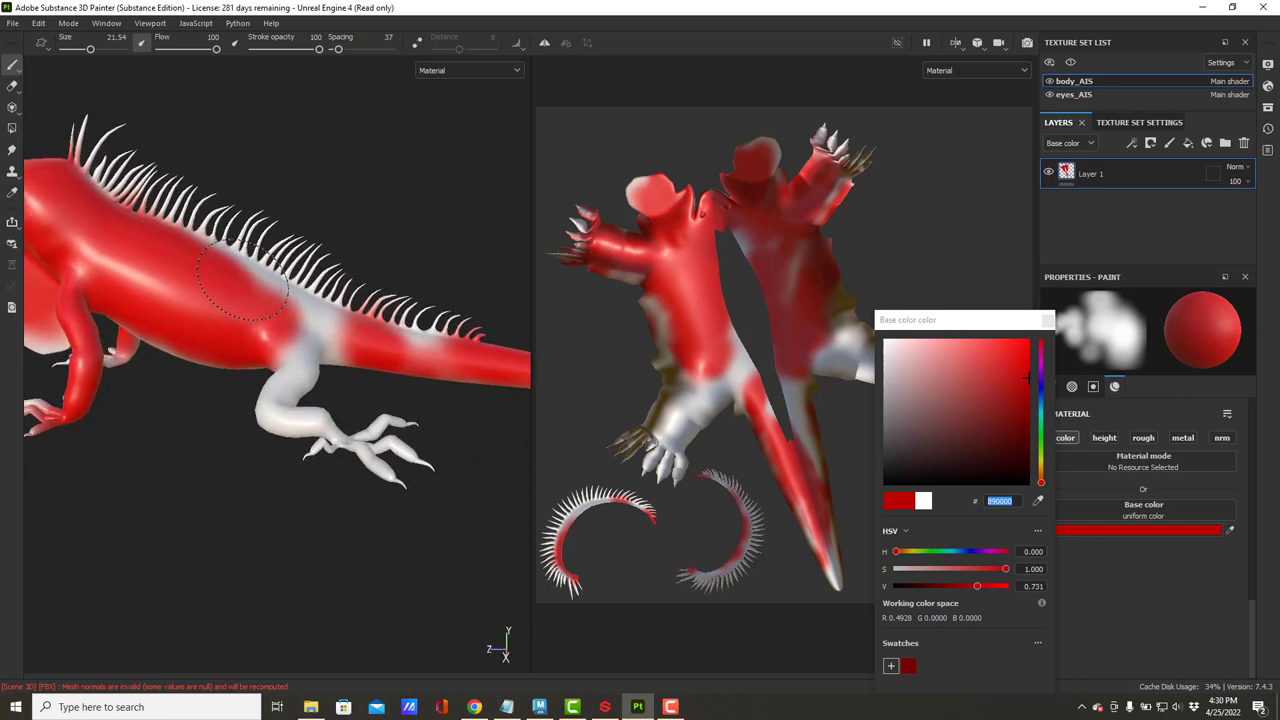
pyautogui.moveTo(272, 290)
pyautogui.mouseDown()
pyautogui.moveTo(340, 330)
pyautogui.moveTo(447, 351)
pyautogui.moveTo(300, 360)
pyautogui.moveTo(280, 420)
pyautogui.moveTo(460, 443)
pyautogui.moveTo(400, 460)
pyautogui.moveTo(278, 410)
pyautogui.moveTo(282, 392)
pyautogui.mouseUp()
pyautogui.moveTo(240, 257)
pyautogui.mouseDown()
pyautogui.moveTo(218, 228)
pyautogui.moveTo(108, 172)
pyautogui.moveTo(130, 168)
pyautogui.moveTo(345, 292)
pyautogui.mouseUp()
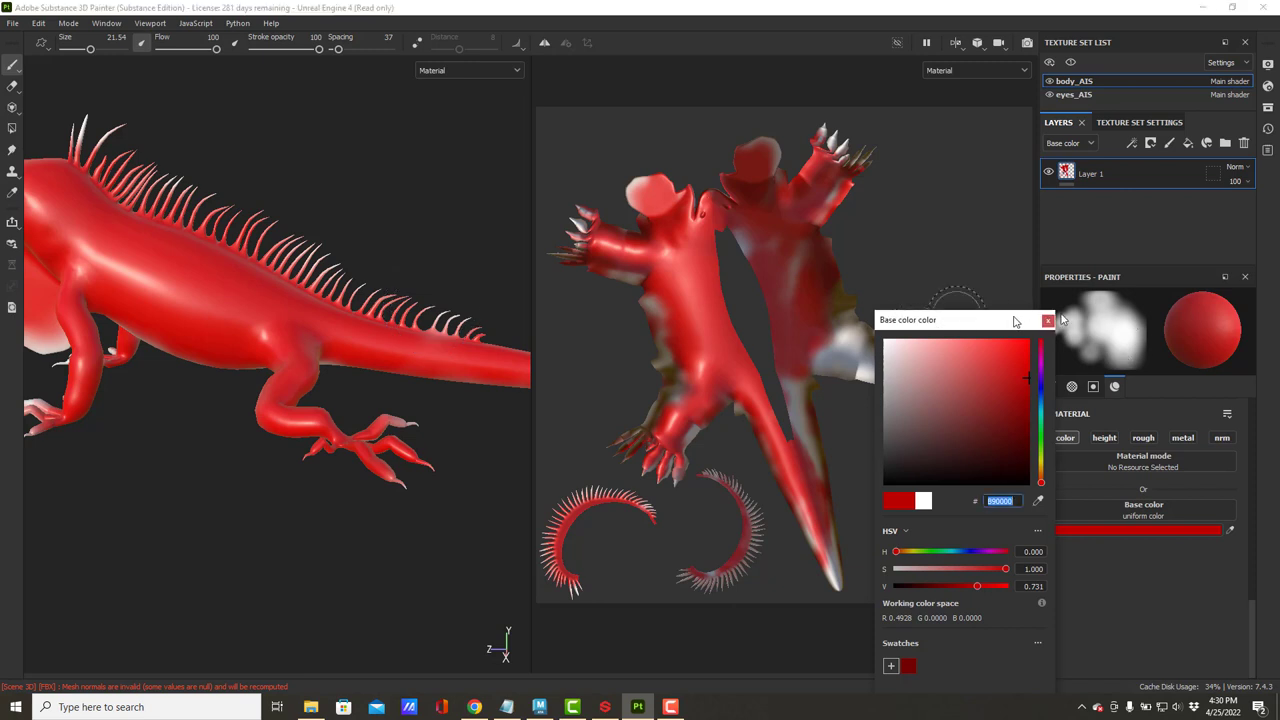
# - Paint the small separate UV island, the unpainted hind and front feet, the tail edge and the second spine strip red
pyautogui.moveTo(935, 319)
pyautogui.mouseDown()
pyautogui.moveTo(1111, 313)
pyautogui.moveTo(1045, 325)
pyautogui.mouseUp()
pyautogui.moveTo(907, 506)
pyautogui.mouseDown()
pyautogui.moveTo(920, 530)
pyautogui.moveTo(921, 504)
pyautogui.mouseUp()
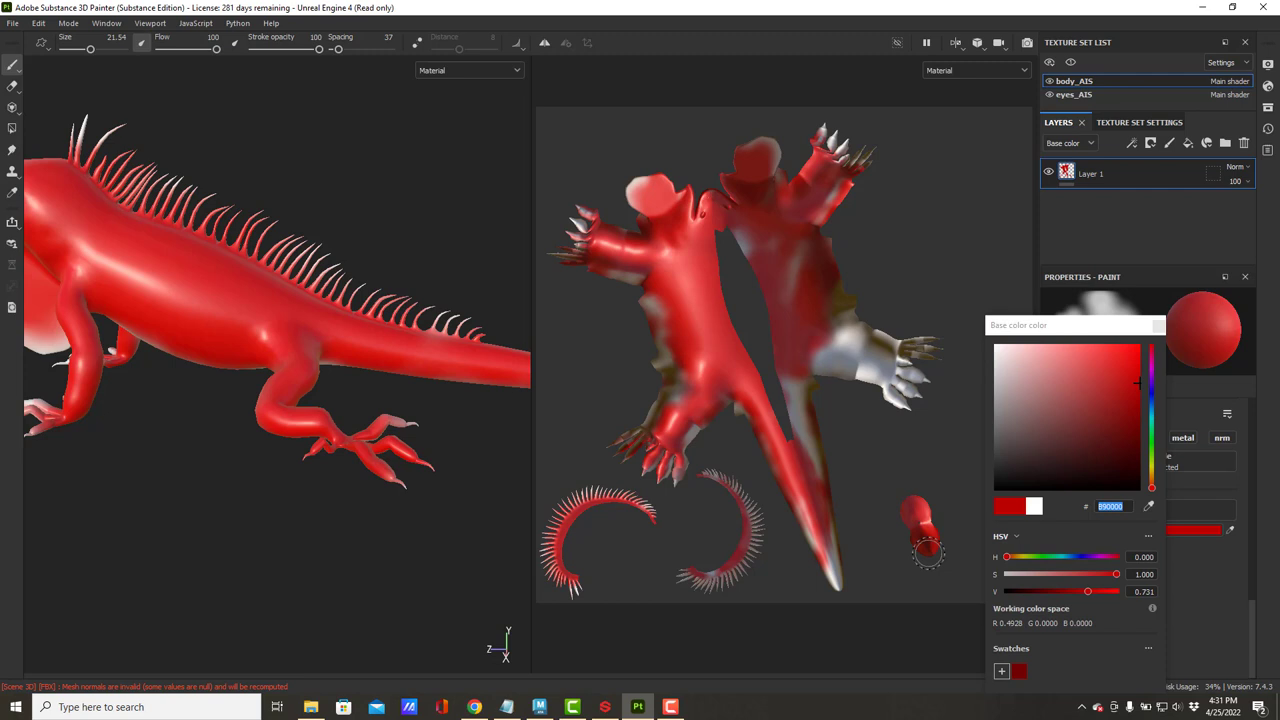
pyautogui.moveTo(818, 348)
pyautogui.mouseDown()
pyautogui.moveTo(850, 345)
pyautogui.moveTo(868, 372)
pyautogui.moveTo(840, 360)
pyautogui.moveTo(918, 370)
pyautogui.mouseUp()
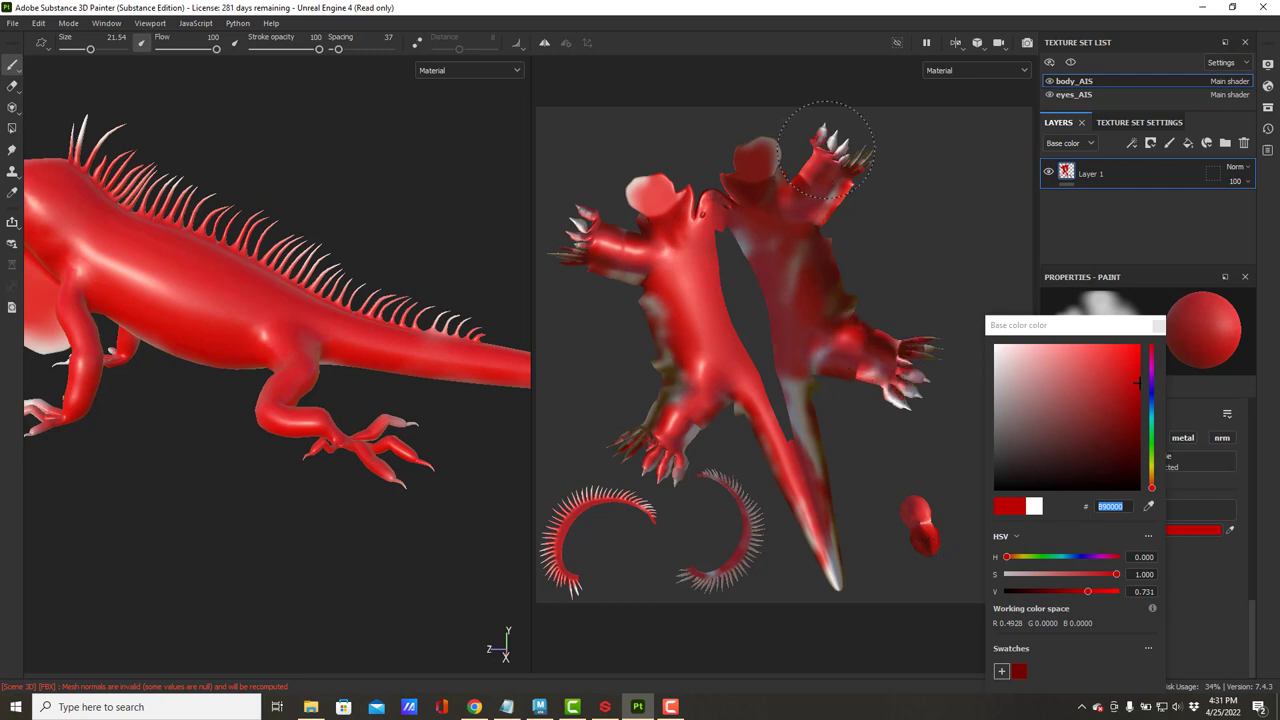
pyautogui.moveTo(846, 154)
pyautogui.mouseDown()
pyautogui.moveTo(852, 175)
pyautogui.moveTo(838, 186)
pyautogui.mouseUp()
pyautogui.moveTo(826, 457)
pyautogui.mouseDown()
pyautogui.moveTo(803, 393)
pyautogui.moveTo(790, 478)
pyautogui.moveTo(840, 595)
pyautogui.mouseUp()
pyautogui.moveTo(741, 566)
pyautogui.mouseDown()
pyautogui.moveTo(700, 580)
pyautogui.moveTo(782, 490)
pyautogui.mouseUp()
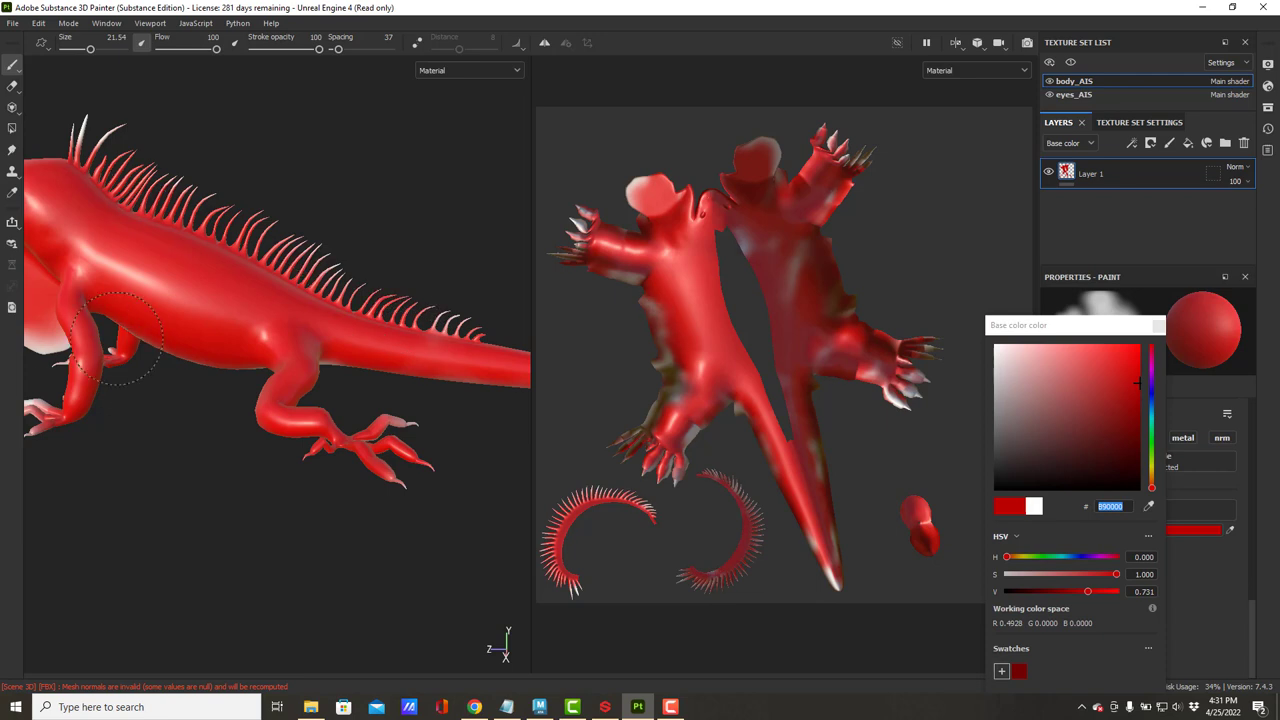
# - Set the base color to dark red 540D0D and shade the iguana's head, throat flap and front legs
pyautogui.moveTo(165, 497)
pyautogui.keyDown('alt'); pyautogui.mouseDown()
pyautogui.moveTo(343, 500)
pyautogui.moveTo(330, 470)
pyautogui.mouseUp(); pyautogui.keyUp('alt')
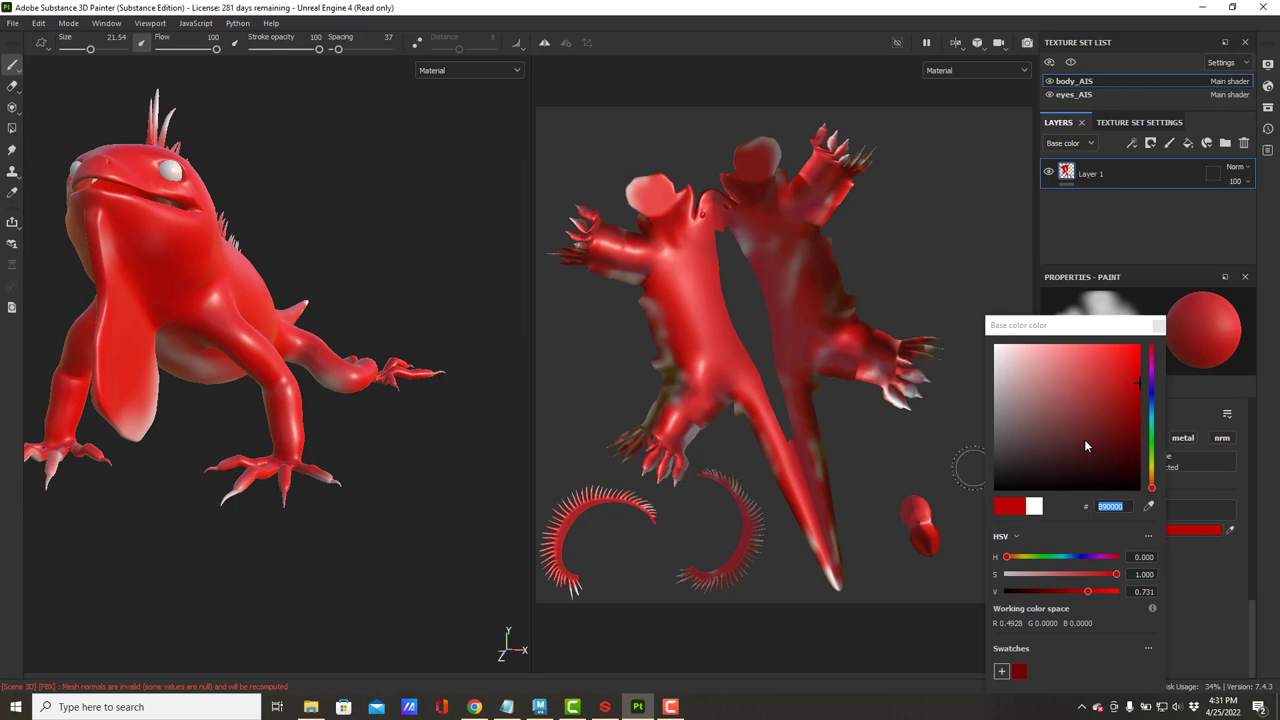
pyautogui.moveTo(1132, 418); pyautogui.dragTo(1119, 442)
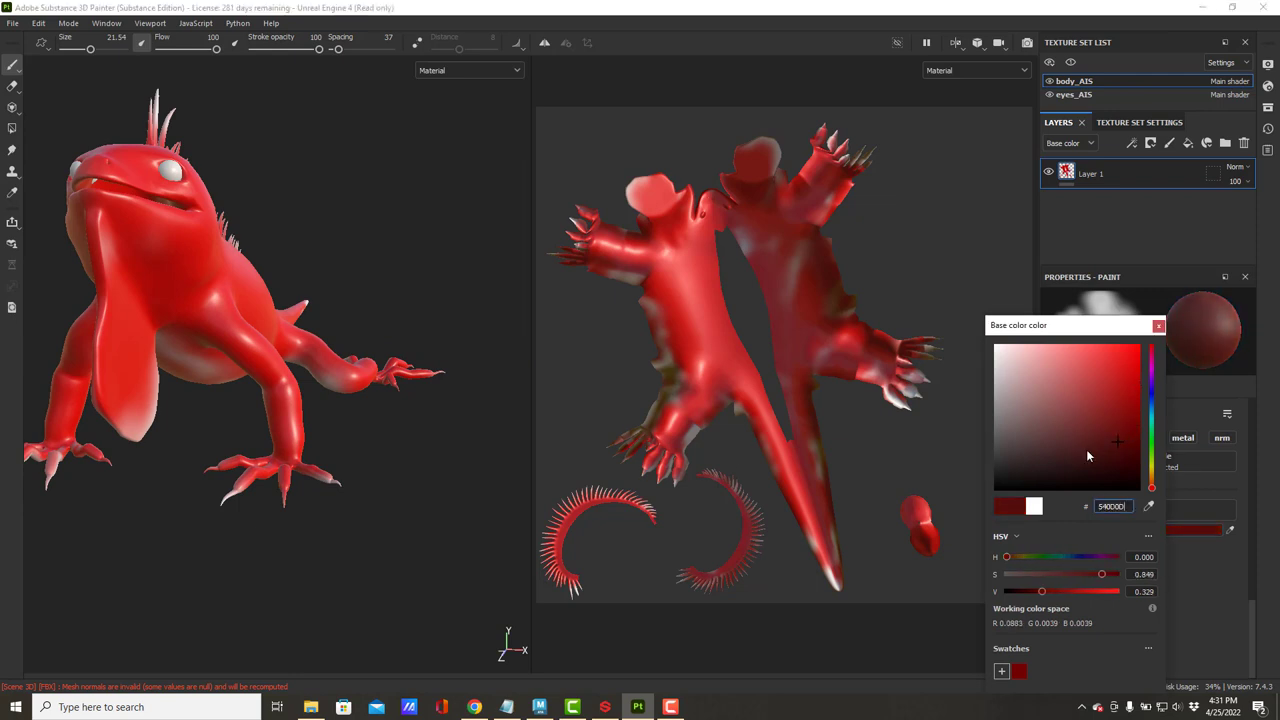
pyautogui.moveTo(377, 251)
pyautogui.keyDown('alt'); pyautogui.mouseDown()
pyautogui.moveTo(465, 212)
pyautogui.moveTo(535, 238)
pyautogui.moveTo(240, 270)
pyautogui.moveTo(200, 260)
pyautogui.moveTo(262, 206)
pyautogui.moveTo(268, 272)
pyautogui.moveTo(220, 250)
pyautogui.moveTo(275, 95)
pyautogui.moveTo(200, 110)
pyautogui.moveTo(123, 394)
pyautogui.moveTo(150, 362)
pyautogui.mouseUp(); pyautogui.keyUp('alt')
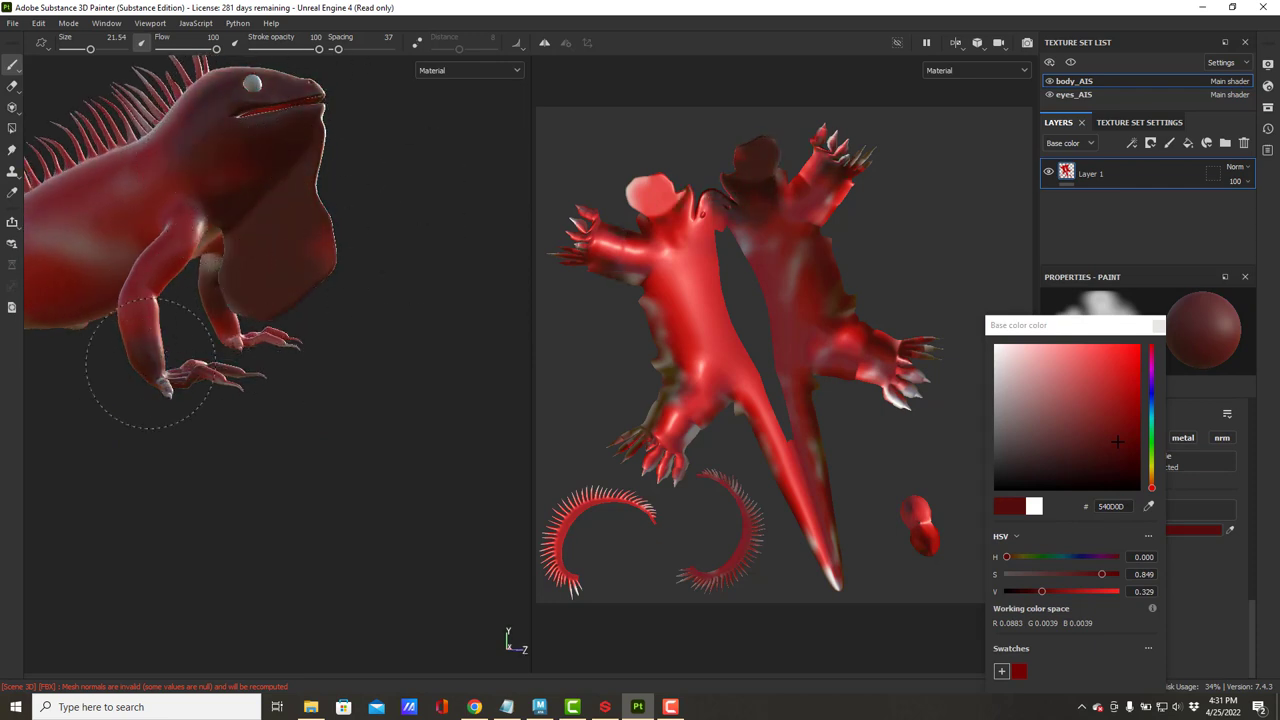
# - Paint the belly, the undersides of the hind legs and the underside of the tail dark red on the 3D model
pyautogui.keyDown('alt'); pyautogui.moveTo(423, 343); pyautogui.dragTo(389, 104); pyautogui.keyUp('alt')
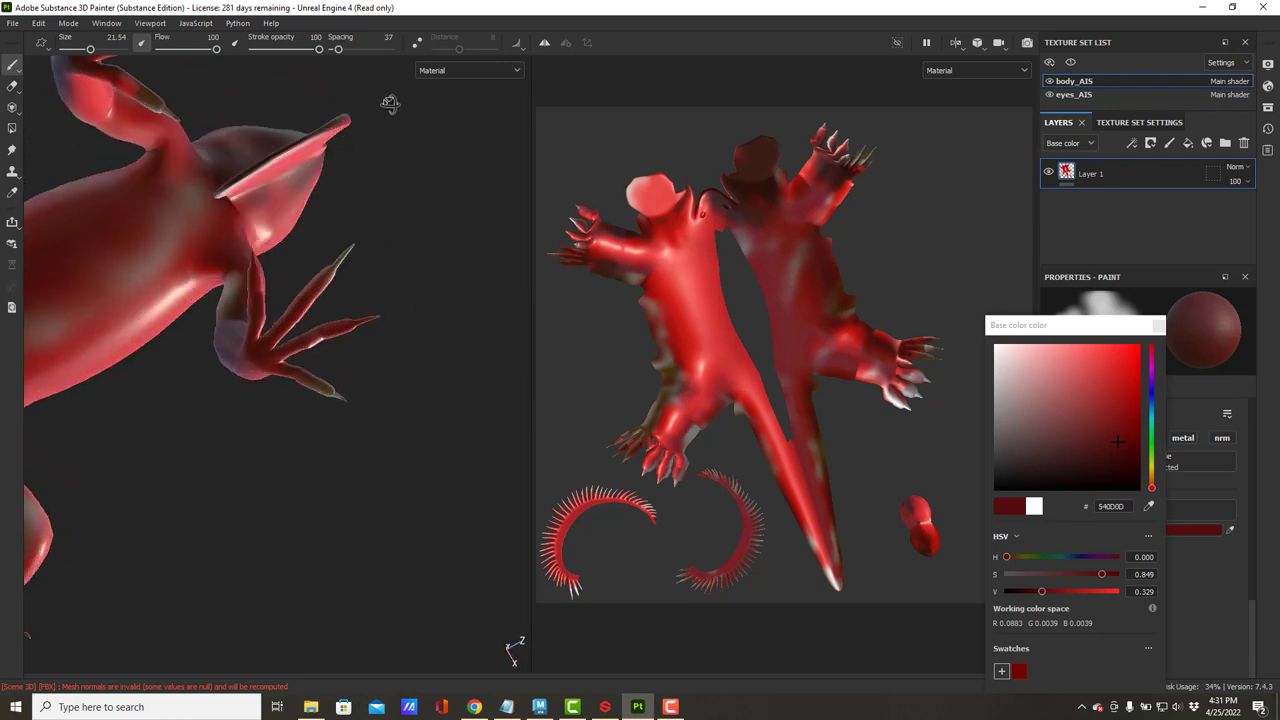
pyautogui.moveTo(162, 290)
pyautogui.mouseDown()
pyautogui.moveTo(232, 265)
pyautogui.moveTo(245, 195)
pyautogui.moveTo(160, 140)
pyautogui.moveTo(130, 250)
pyautogui.moveTo(291, 491)
pyautogui.moveTo(320, 572)
pyautogui.mouseUp()
pyautogui.moveTo(322, 496)
pyautogui.keyDown('alt'); pyautogui.mouseDown()
pyautogui.moveTo(406, 402)
pyautogui.moveTo(331, 321)
pyautogui.moveTo(395, 285)
pyautogui.moveTo(313, 180)
pyautogui.moveTo(327, 170)
pyautogui.moveTo(443, 286)
pyautogui.moveTo(486, 471)
pyautogui.moveTo(307, 430)
pyautogui.mouseUp(); pyautogui.keyUp('alt')
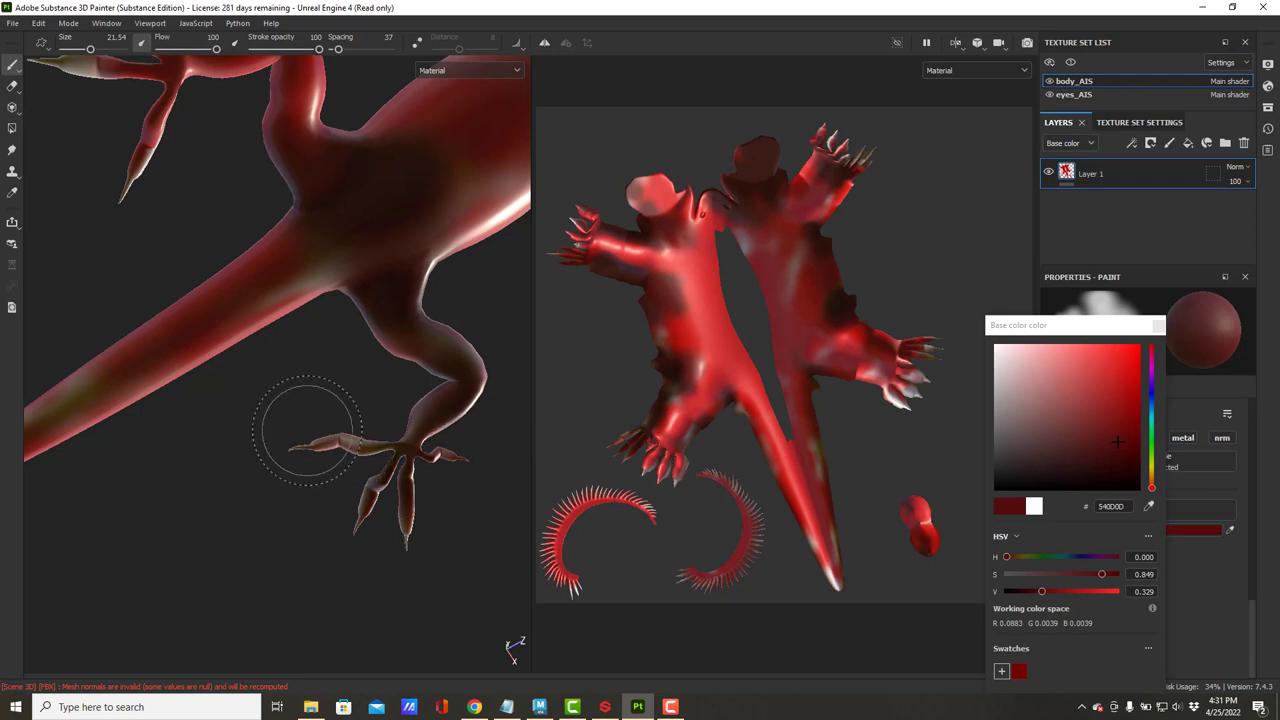
pyautogui.keyDown('alt'); pyautogui.moveTo(249, 350); pyautogui.dragTo(440, 300, button='middle'); pyautogui.keyUp('alt')
pyautogui.moveTo(472, 230)
pyautogui.mouseDown()
pyautogui.moveTo(357, 280)
pyautogui.moveTo(353, 316)
pyautogui.moveTo(166, 451)
pyautogui.moveTo(406, 400)
pyautogui.moveTo(186, 457)
pyautogui.moveTo(145, 453)
pyautogui.mouseUp()
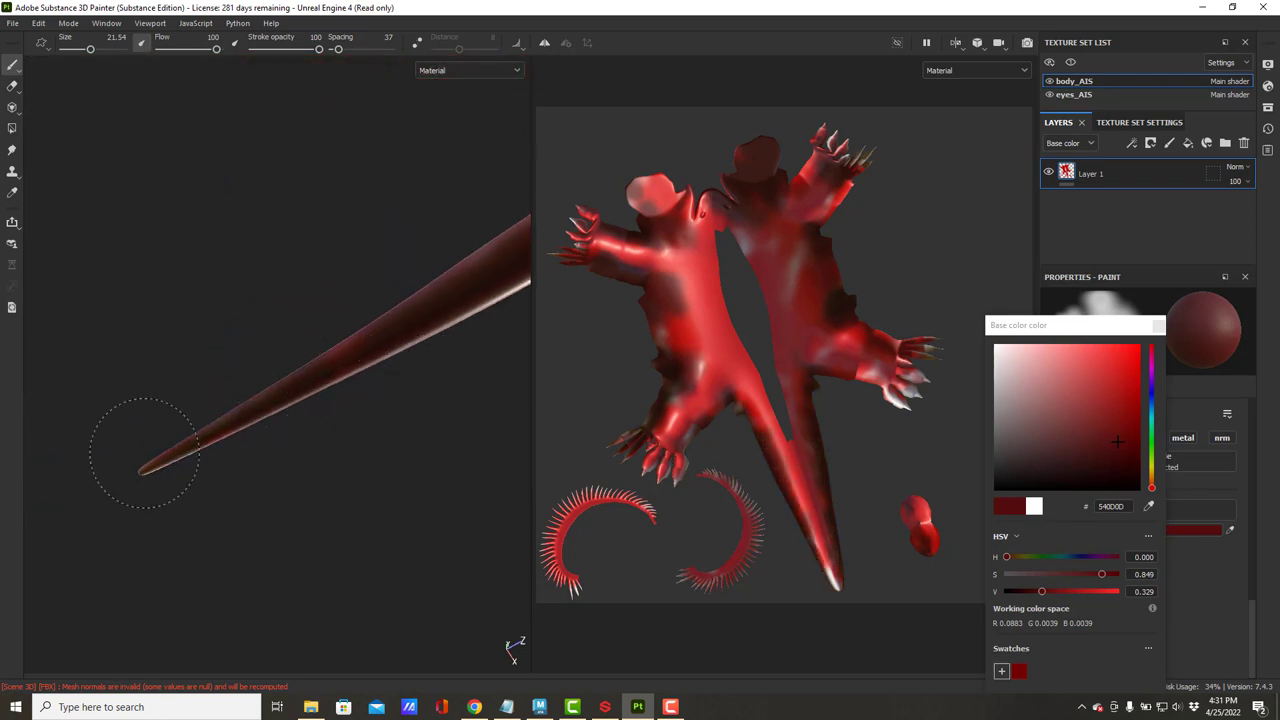
# - Paint the outer side of the hind leg and its foot dark red on the 3D model
pyautogui.keyDown('alt'); pyautogui.moveTo(247, 209); pyautogui.dragTo(403, 309); pyautogui.keyUp('alt')
pyautogui.keyDown('alt'); pyautogui.moveTo(403, 309); pyautogui.dragTo(231, 598, button='middle'); pyautogui.keyUp('alt')
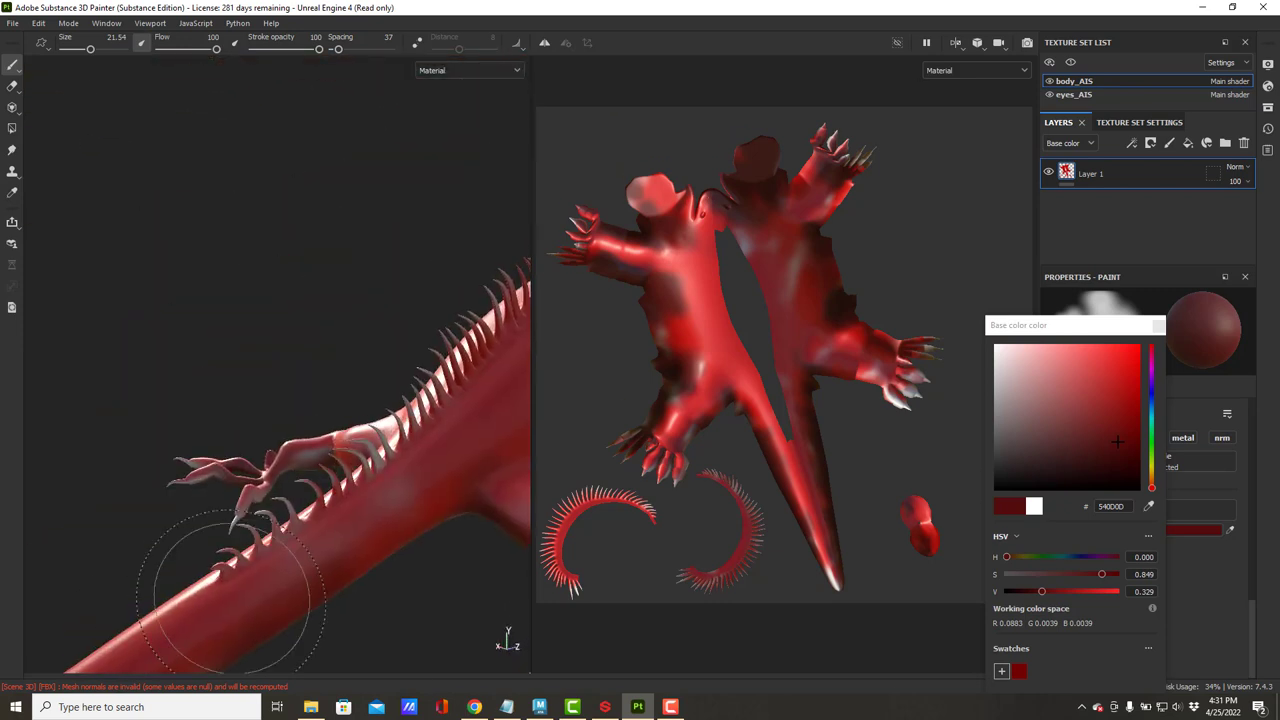
pyautogui.moveTo(131, 217)
pyautogui.keyDown('alt'); pyautogui.mouseDown()
pyautogui.moveTo(177, 217)
pyautogui.moveTo(143, 243)
pyautogui.mouseUp(); pyautogui.keyUp('alt')
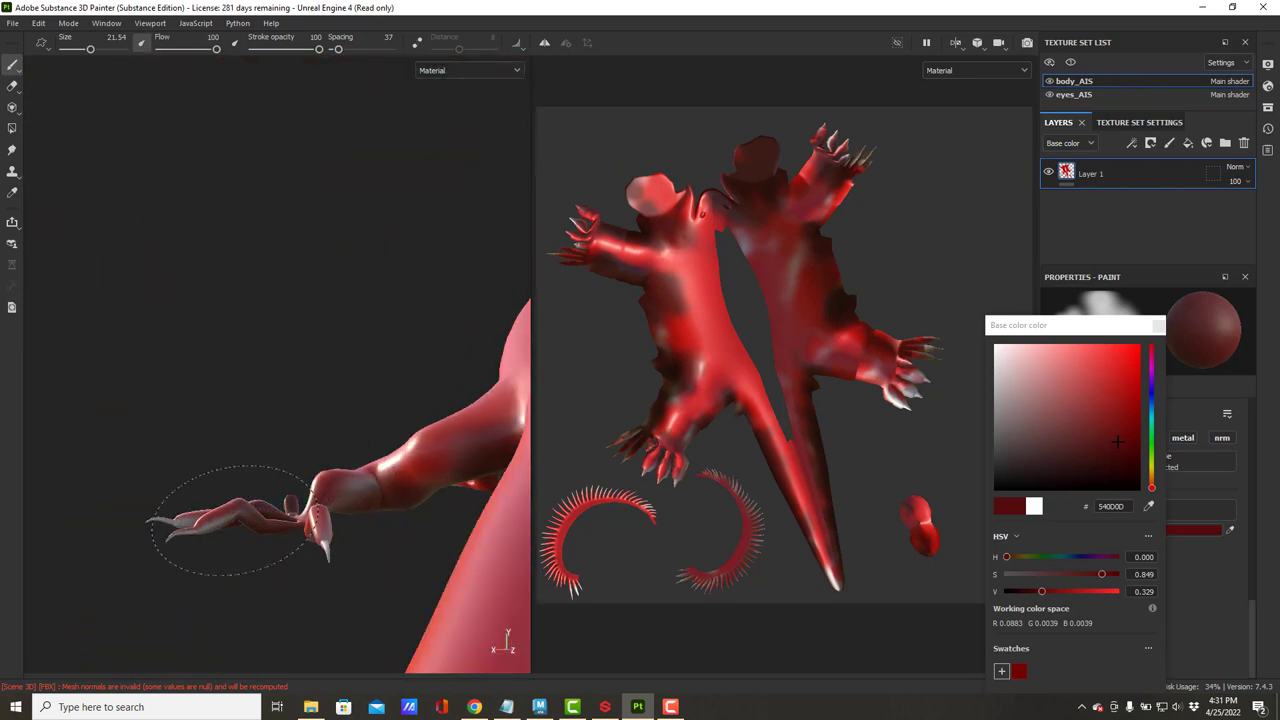
pyautogui.moveTo(230, 520)
pyautogui.mouseDown()
pyautogui.moveTo(383, 460)
pyautogui.moveTo(171, 529)
pyautogui.moveTo(206, 510)
pyautogui.mouseUp()
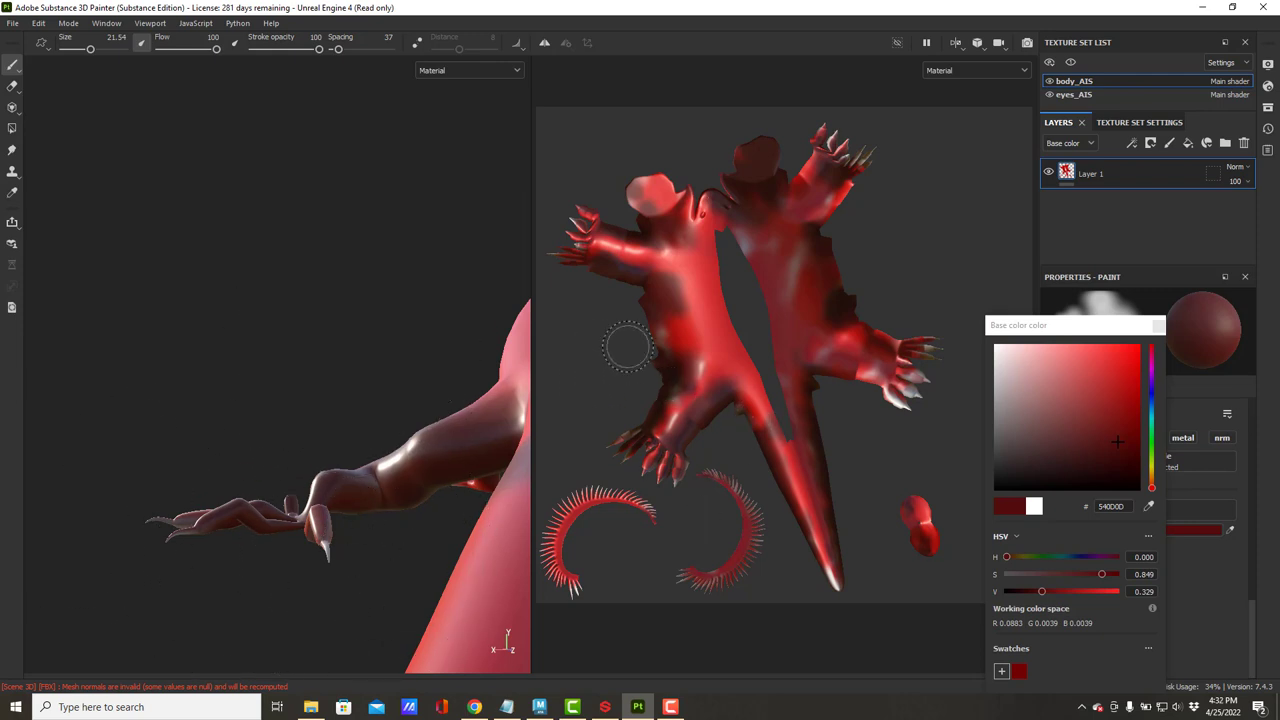
# - Reduce the brush size to 4.15 and paint the toes and lower leg of one front foot dark red in the UV layout
pyautogui.scroll(6, 627, 347)
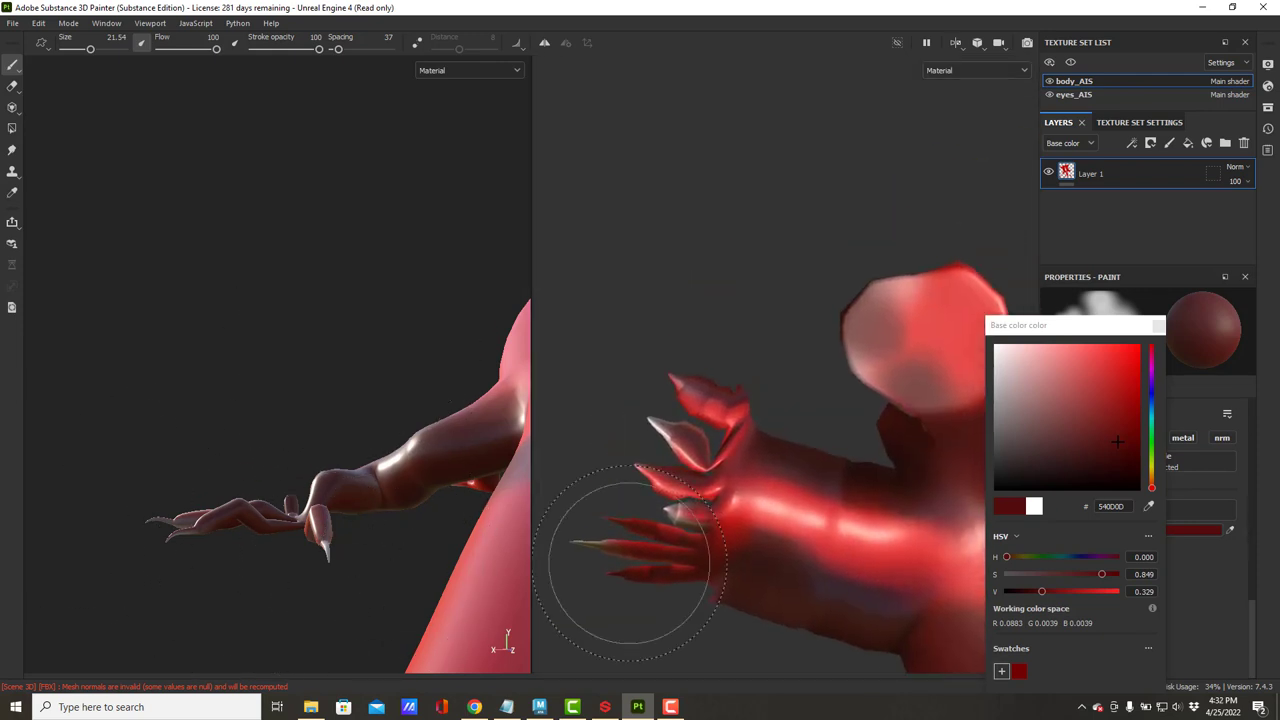
pyautogui.scroll(5, 628, 563)
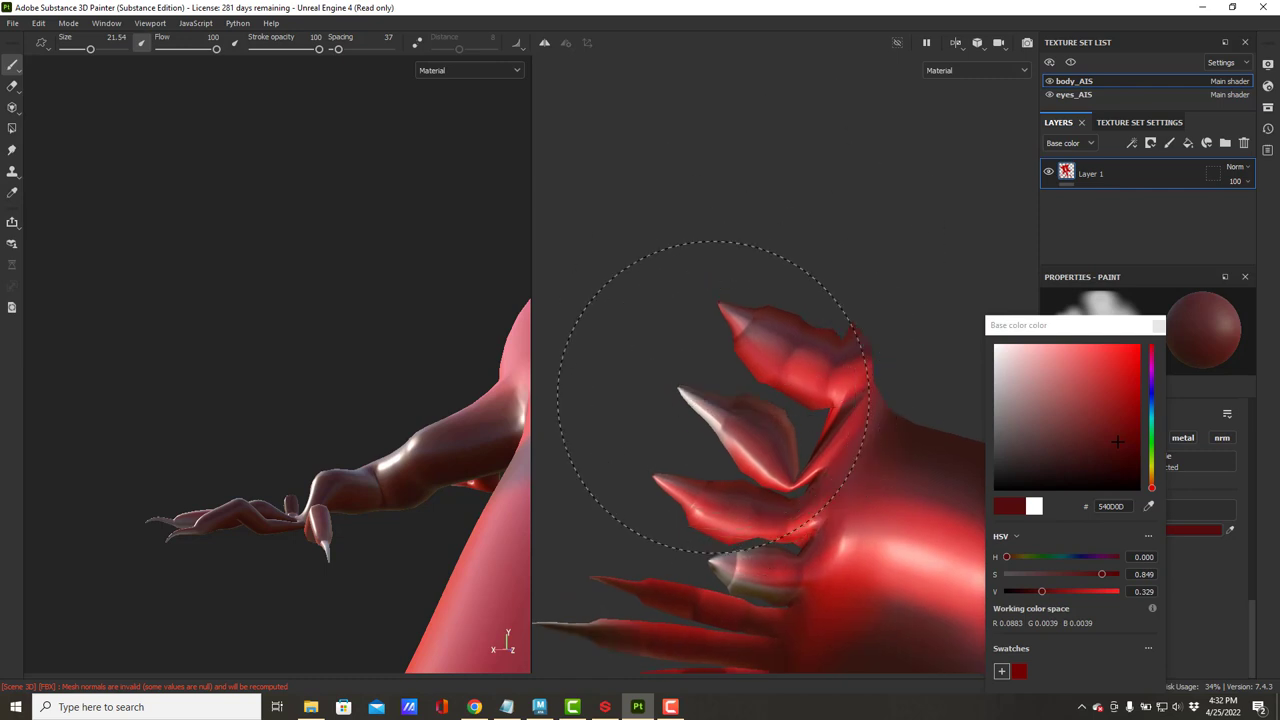
pyautogui.press('[')
pyautogui.press('[')
pyautogui.press('[')
pyautogui.press('[')
pyautogui.press('[')
pyautogui.press('[')
pyautogui.press('[')
pyautogui.press('[')
pyautogui.press('[')
pyautogui.press('[')
pyautogui.press('[')
pyautogui.press('[')
pyautogui.press('[')
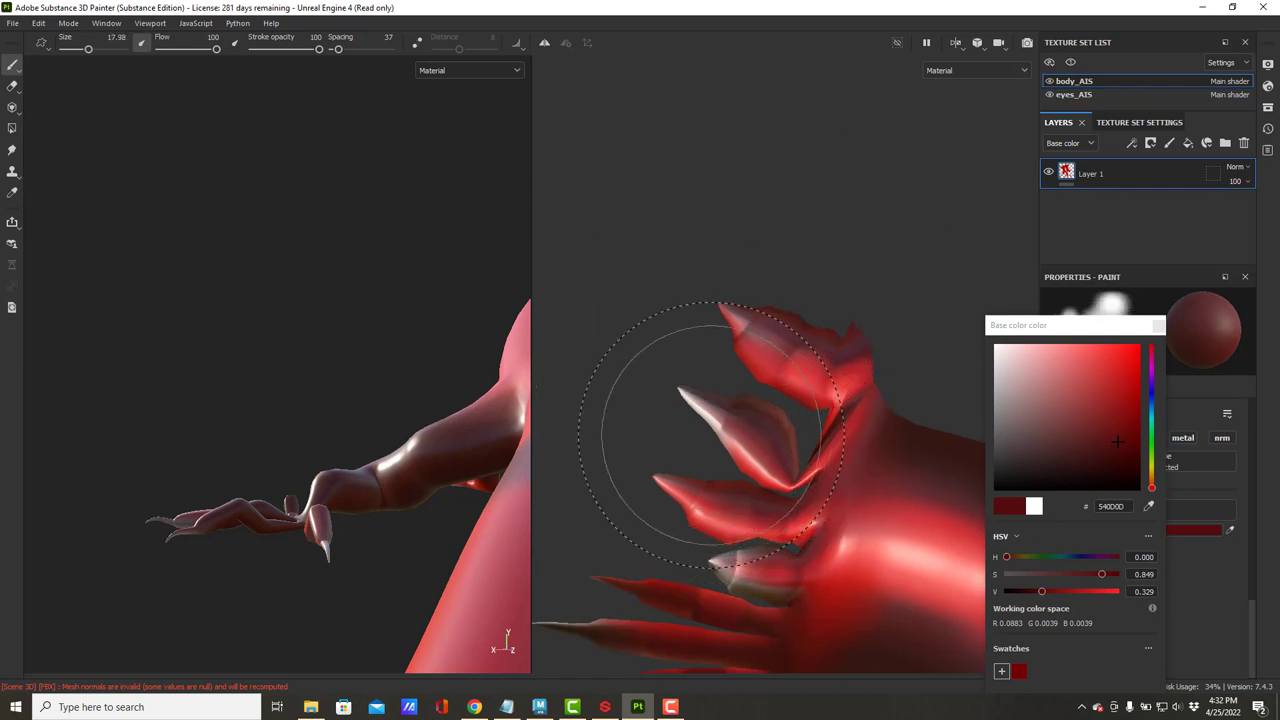
pyautogui.moveTo(711, 411)
pyautogui.keyDown('ctrl'); pyautogui.mouseDown(button='right')
pyautogui.moveTo(643, 366)
pyautogui.moveTo(655, 380)
pyautogui.mouseUp(button='right'); pyautogui.keyUp('ctrl')
pyautogui.moveTo(628, 567)
pyautogui.mouseDown()
pyautogui.moveTo(800, 570)
pyautogui.moveTo(780, 595)
pyautogui.moveTo(640, 585)
pyautogui.moveTo(742, 418)
pyautogui.moveTo(767, 262)
pyautogui.moveTo(746, 470)
pyautogui.moveTo(895, 552)
pyautogui.moveTo(815, 570)
pyautogui.mouseUp()
pyautogui.keyDown('alt'); pyautogui.moveTo(815, 570); pyautogui.dragTo(815, 355, button='middle'); pyautogui.keyUp('alt')
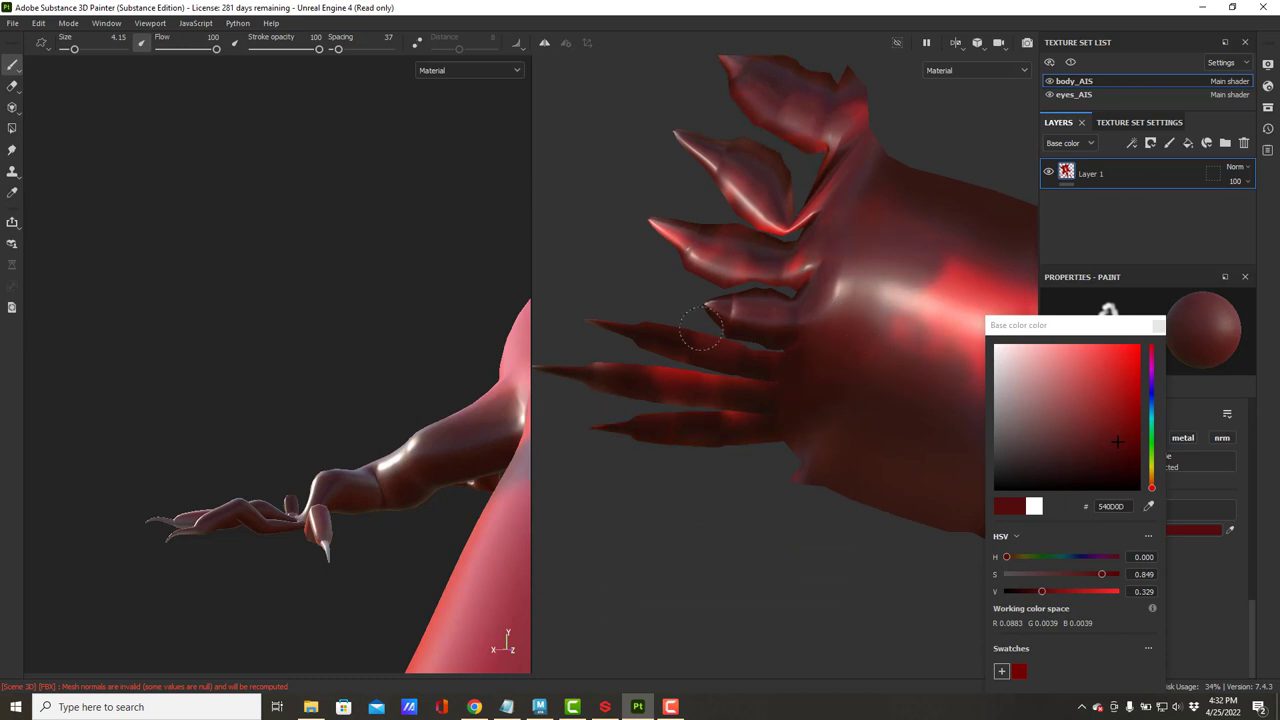
# - Enlarge the brush to size 8.03 and add dark red to the throat flap island beside that front leg
pyautogui.keyDown('alt'); pyautogui.moveTo(824, 390); pyautogui.dragTo(563, 458, button='middle'); pyautogui.keyUp('alt')
pyautogui.scroll(-2, 566, 371)
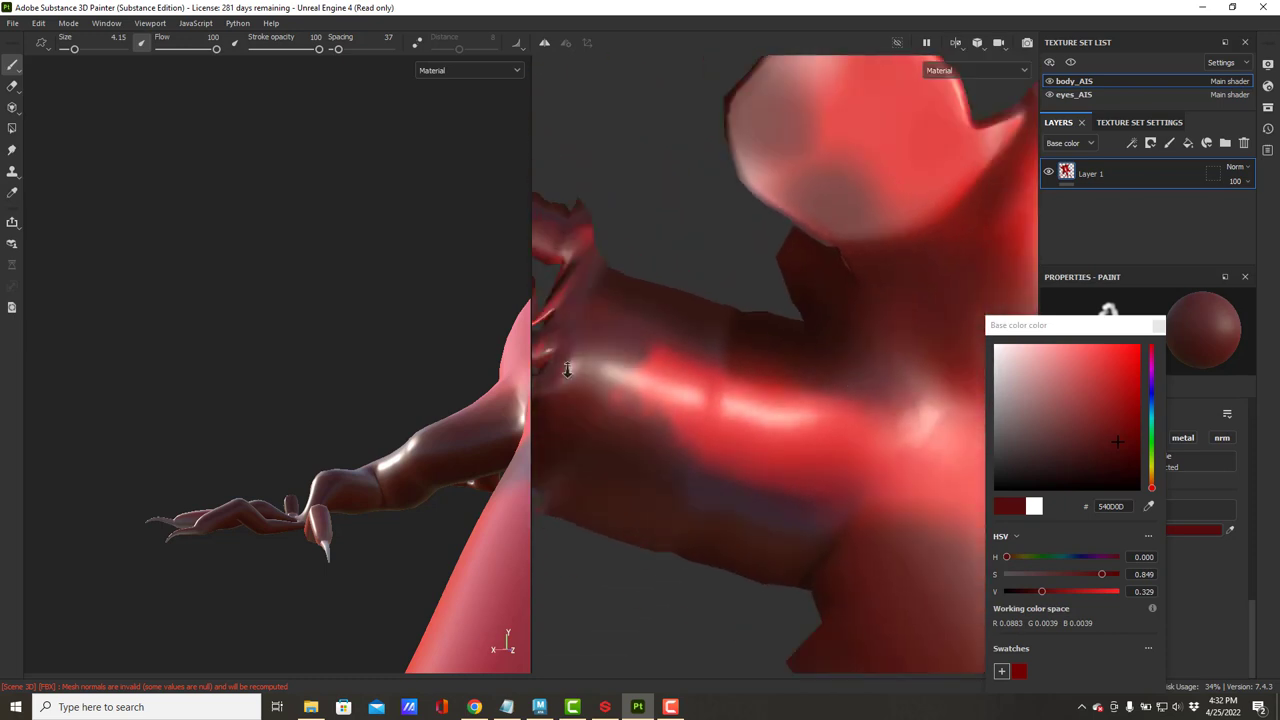
pyautogui.scroll(-3, 826, 340)
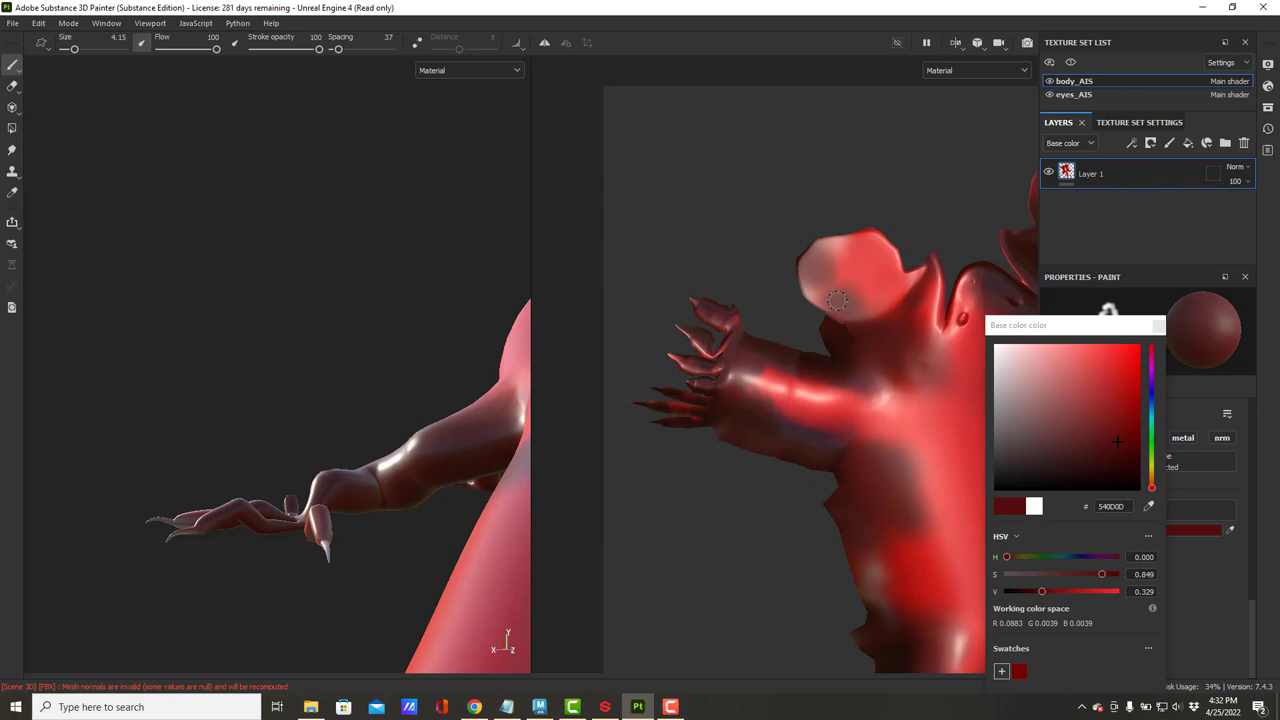
pyautogui.keyDown('ctrl'); pyautogui.moveTo(837, 300); pyautogui.dragTo(876, 300, button='right'); pyautogui.keyUp('ctrl')
pyautogui.moveTo(845, 246); pyautogui.dragTo(713, 288)
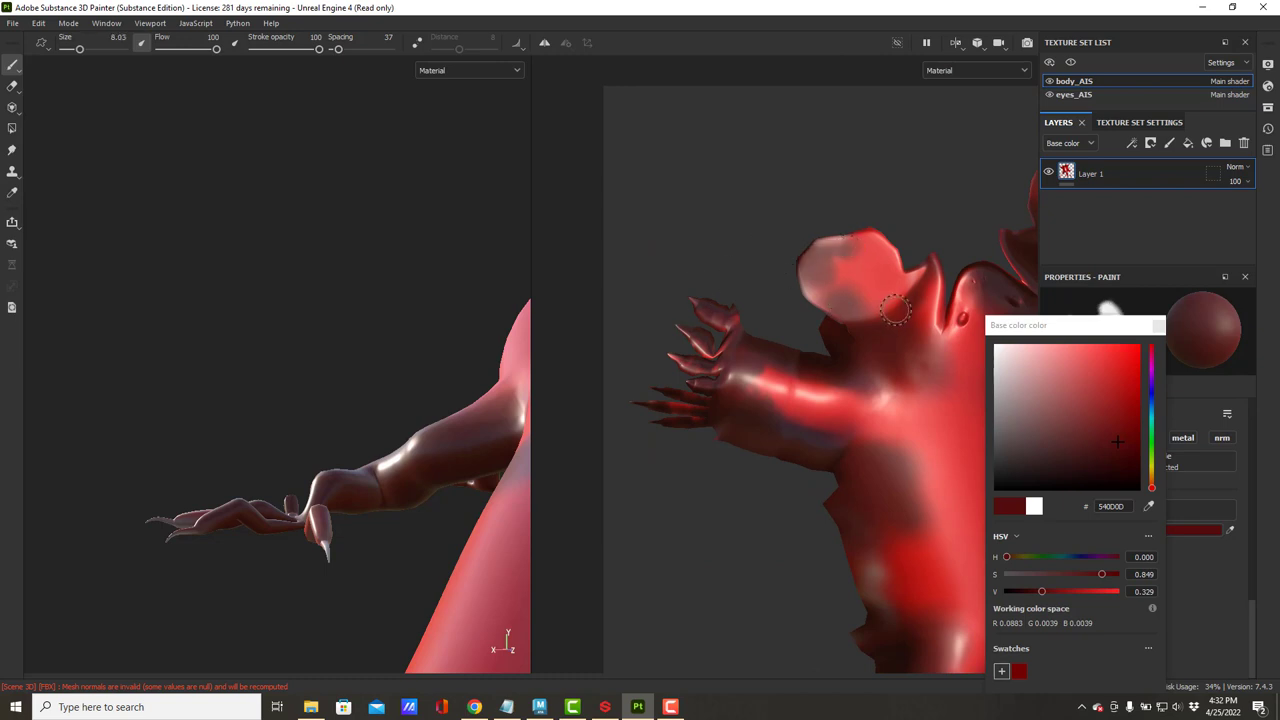
# - Paint the toes and wrist of the other front foot dark red in the UV layout
pyautogui.keyDown('alt'); pyautogui.moveTo(895, 310); pyautogui.dragTo(785, 190); pyautogui.keyUp('alt')
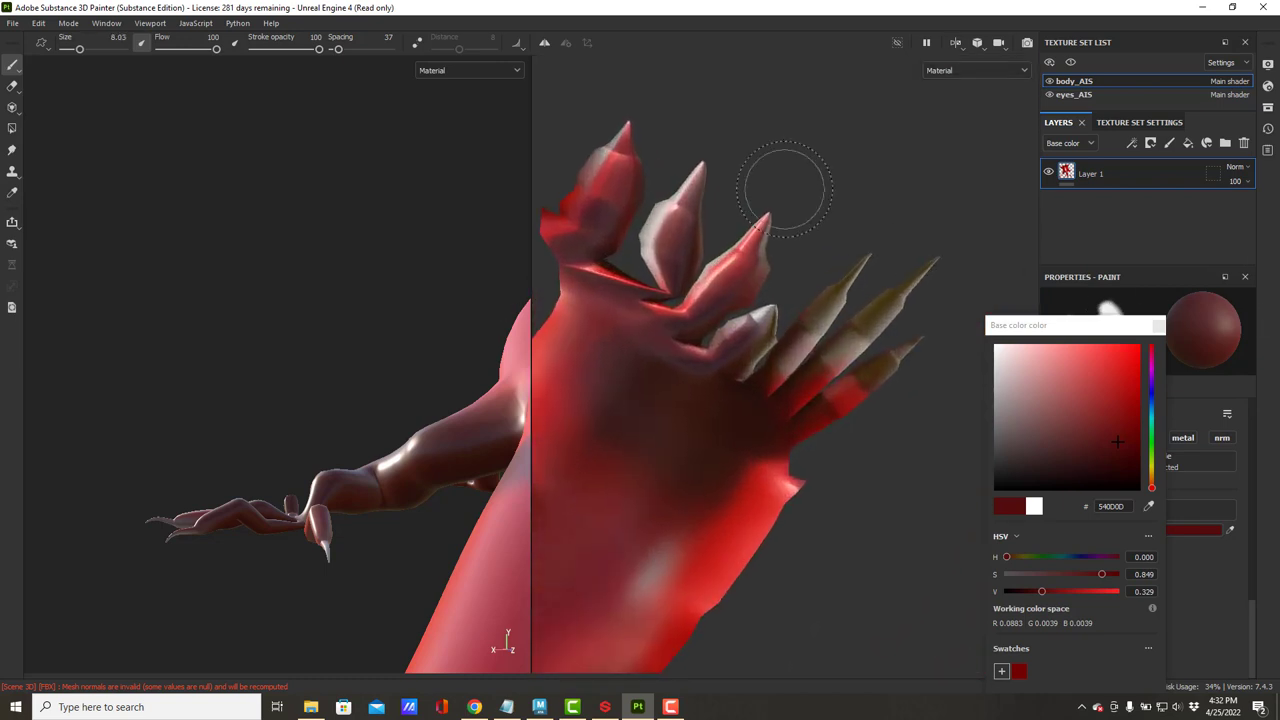
pyautogui.keyDown('alt'); pyautogui.moveTo(784, 189); pyautogui.dragTo(865, 227, button='middle'); pyautogui.keyUp('alt')
pyautogui.moveTo(766, 231)
pyautogui.mouseDown()
pyautogui.moveTo(771, 206)
pyautogui.moveTo(748, 195)
pyautogui.moveTo(675, 231)
pyautogui.moveTo(765, 290)
pyautogui.moveTo(948, 300)
pyautogui.moveTo(963, 286)
pyautogui.moveTo(715, 382)
pyautogui.mouseUp()
pyautogui.moveTo(867, 289)
pyautogui.mouseDown()
pyautogui.moveTo(943, 508)
pyautogui.moveTo(600, 520)
pyautogui.moveTo(772, 312)
pyautogui.mouseUp()
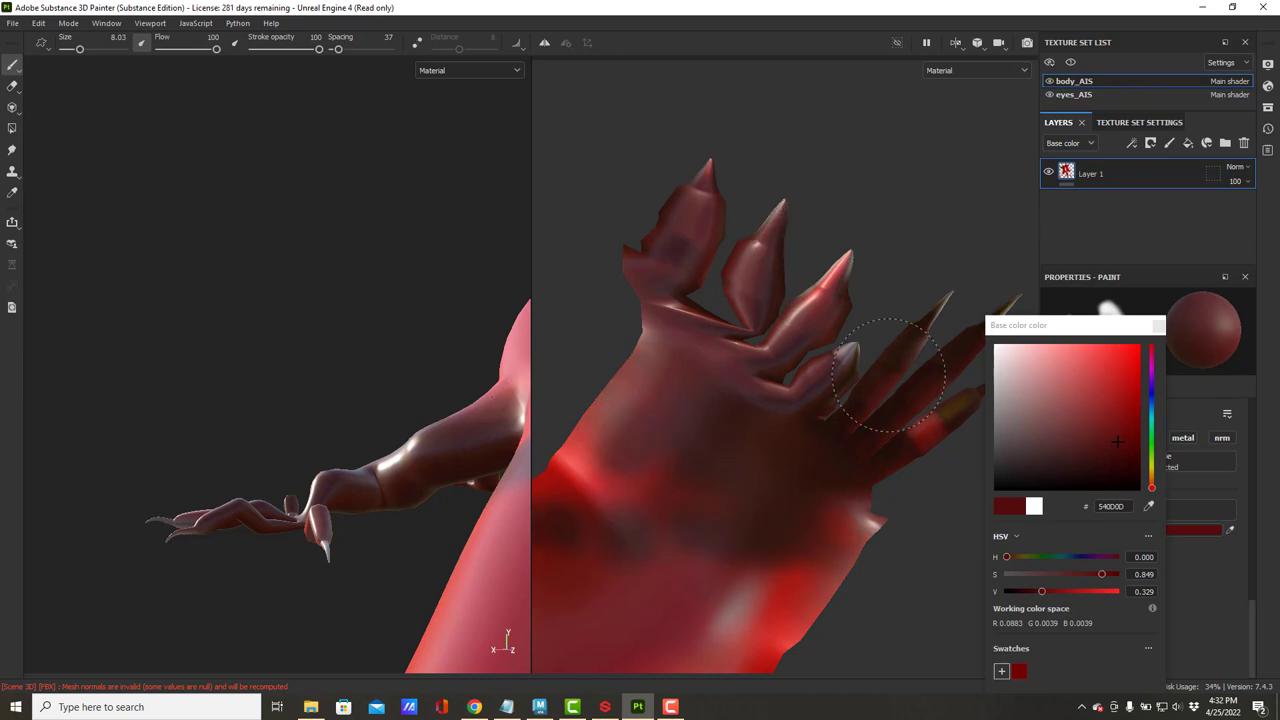
# - Display only the base color channel in the viewports and paint the outer edge of the front leg dark red
pyautogui.click(952, 70)
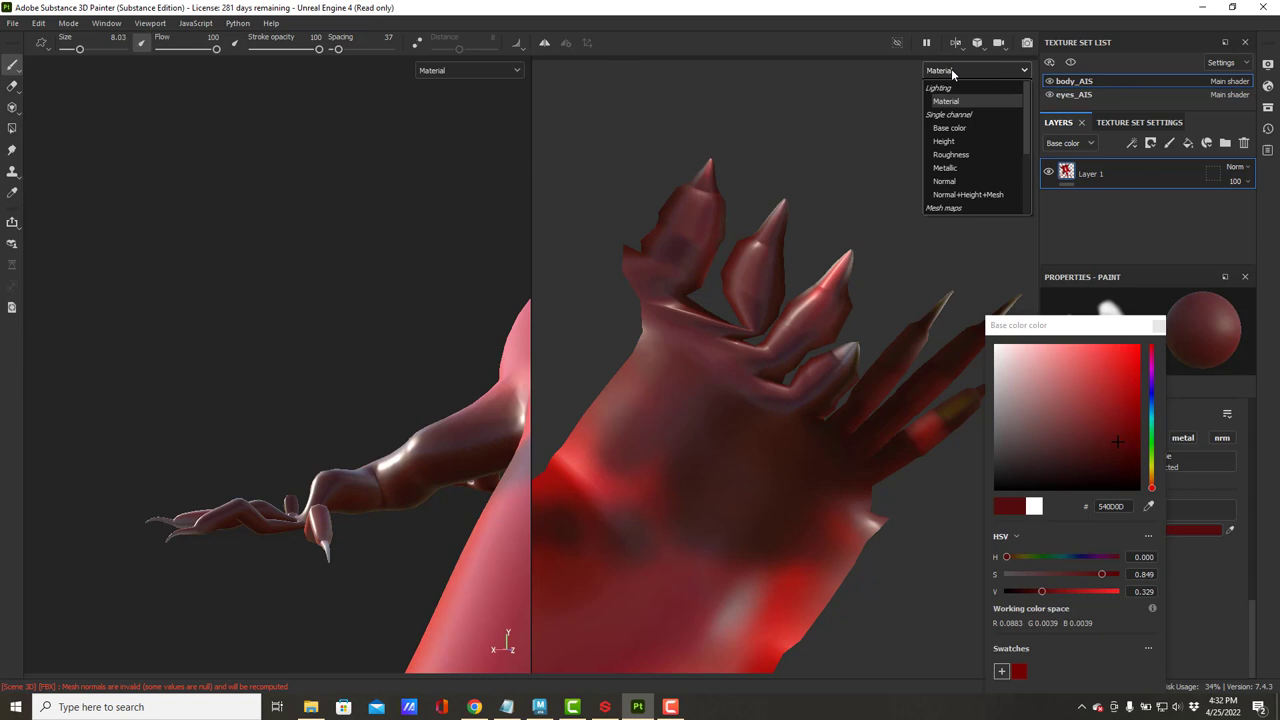
pyautogui.click(958, 128)
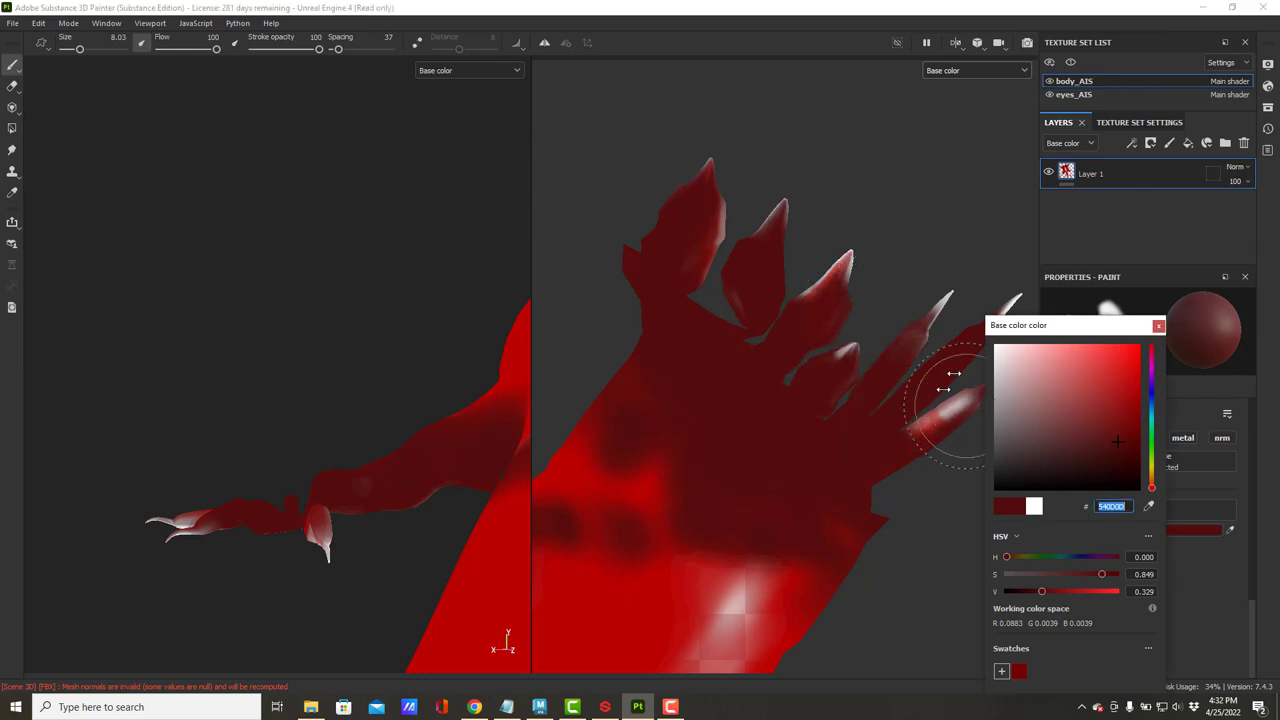
pyautogui.keyDown('alt'); pyautogui.moveTo(897, 406); pyautogui.dragTo(618, 377, button='right'); pyautogui.keyUp('alt')
pyautogui.keyDown('alt'); pyautogui.moveTo(768, 425); pyautogui.dragTo(761, 306, button='middle'); pyautogui.keyUp('alt')
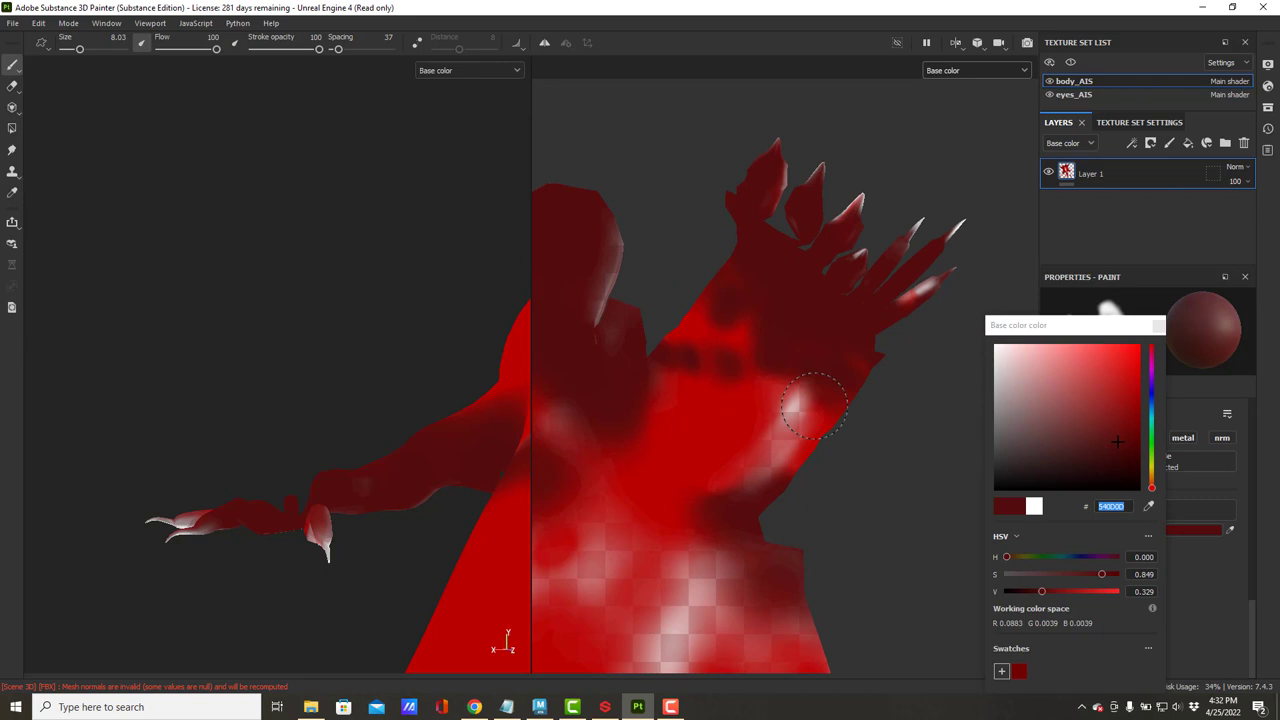
pyautogui.moveTo(806, 412); pyautogui.dragTo(690, 514)
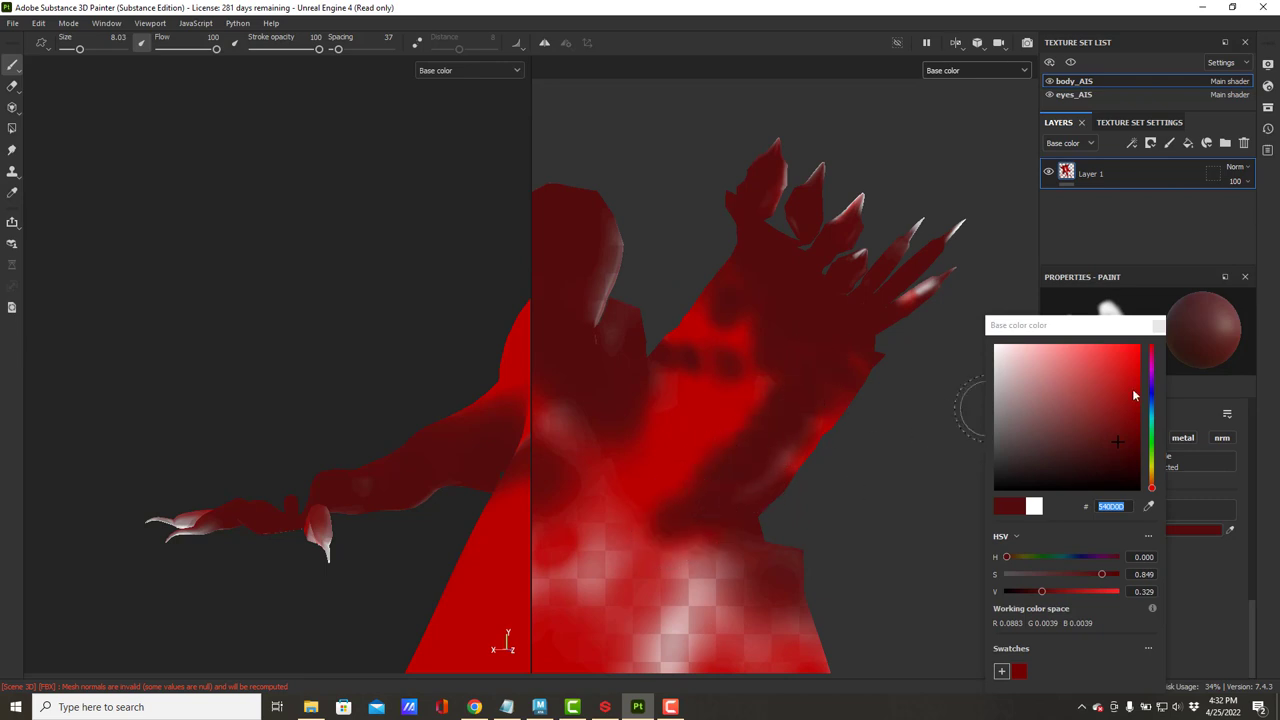
# - Set the base color to bright red E80707, enlarge the brush to size 19.63 and paint over the torso island
pyautogui.moveTo(1132, 388); pyautogui.dragTo(1134, 357)
pyautogui.moveTo(704, 568)
pyautogui.mouseDown()
pyautogui.moveTo(672, 620)
pyautogui.moveTo(742, 590)
pyautogui.mouseUp()
pyautogui.press(']')
pyautogui.press(']')
pyautogui.press(']')
pyautogui.press(']')
pyautogui.press(']')
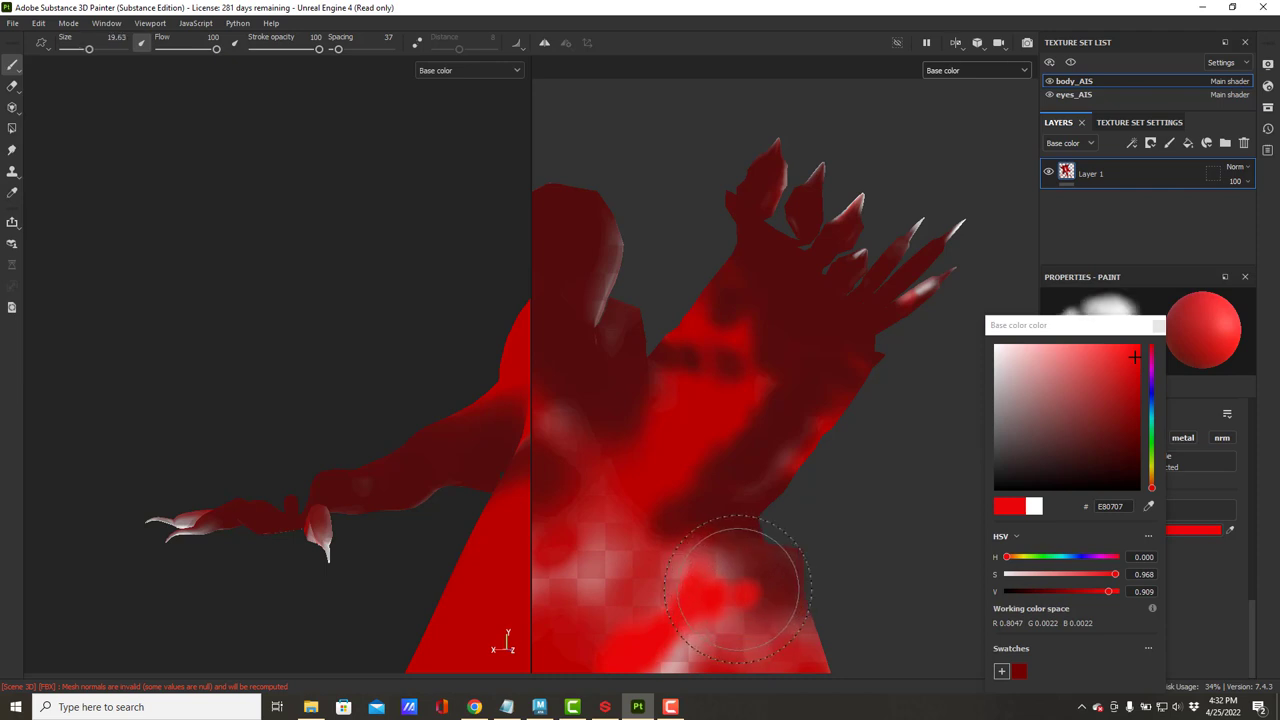
pyautogui.moveTo(737, 590)
pyautogui.keyDown('alt'); pyautogui.mouseDown()
pyautogui.moveTo(680, 576)
pyautogui.moveTo(612, 462)
pyautogui.moveTo(690, 370)
pyautogui.moveTo(757, 400)
pyautogui.moveTo(843, 540)
pyautogui.mouseUp(); pyautogui.keyUp('alt')
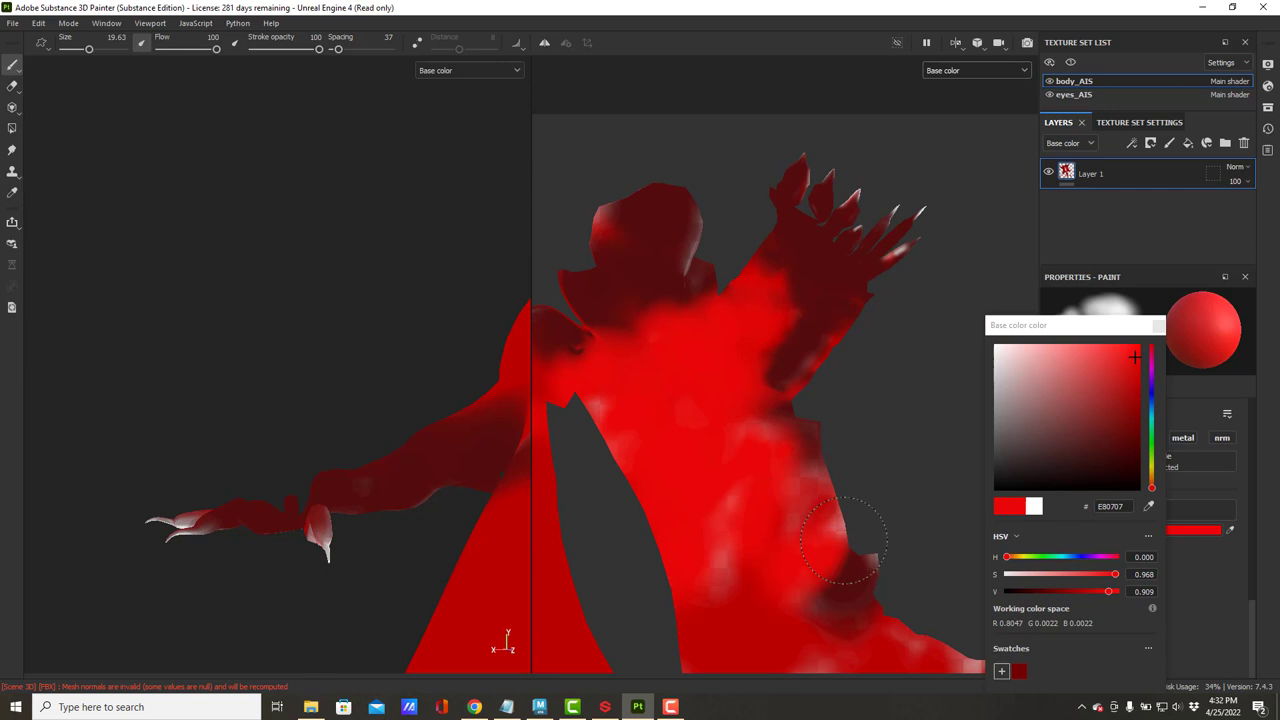
# - Paint the hind leg and foot attached to that torso island bright red
pyautogui.keyDown('alt'); pyautogui.moveTo(845, 570); pyautogui.dragTo(749, 311, button='middle'); pyautogui.keyUp('alt')
pyautogui.moveTo(777, 425)
pyautogui.mouseDown()
pyautogui.moveTo(800, 455)
pyautogui.moveTo(818, 540)
pyautogui.moveTo(906, 488)
pyautogui.mouseUp()
pyautogui.keyDown('alt'); pyautogui.moveTo(858, 459); pyautogui.dragTo(800, 403, button='middle'); pyautogui.keyUp('alt')
pyautogui.moveTo(818, 455); pyautogui.dragTo(798, 484)
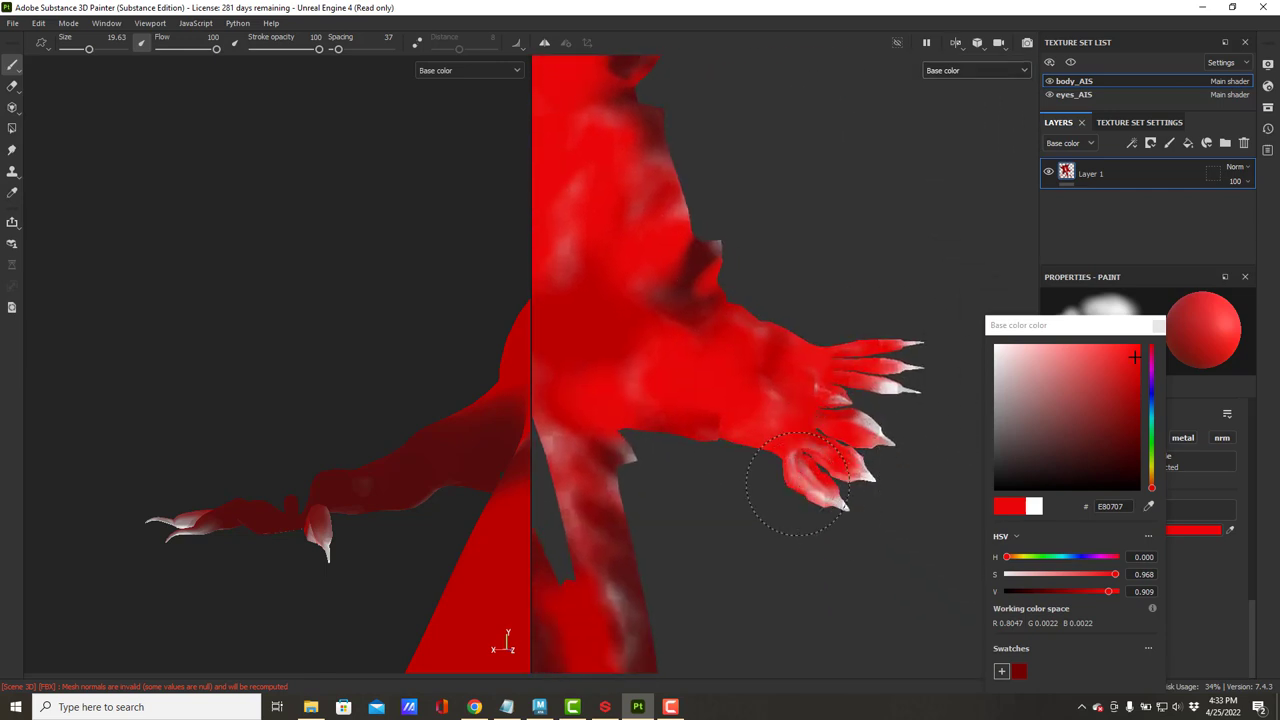
# - Paint the tail and the hip of the opposite body half bright red in the UV layout
pyautogui.keyDown('alt'); pyautogui.moveTo(668, 447); pyautogui.dragTo(828, 332, button='middle'); pyautogui.keyUp('alt')
pyautogui.moveTo(790, 365); pyautogui.dragTo(770, 520)
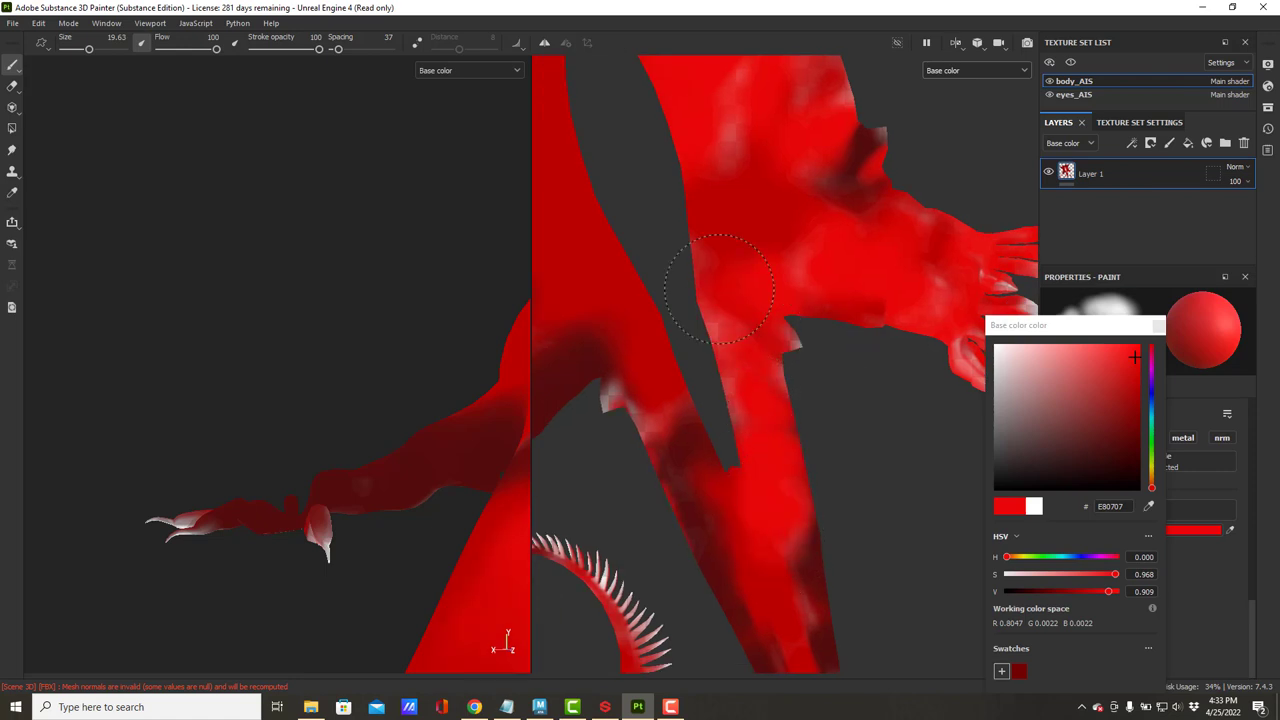
pyautogui.moveTo(598, 372); pyautogui.dragTo(620, 395)
pyautogui.moveTo(764, 440)
pyautogui.mouseDown()
pyautogui.moveTo(786, 606)
pyautogui.moveTo(837, 449)
pyautogui.moveTo(905, 315)
pyautogui.mouseUp()
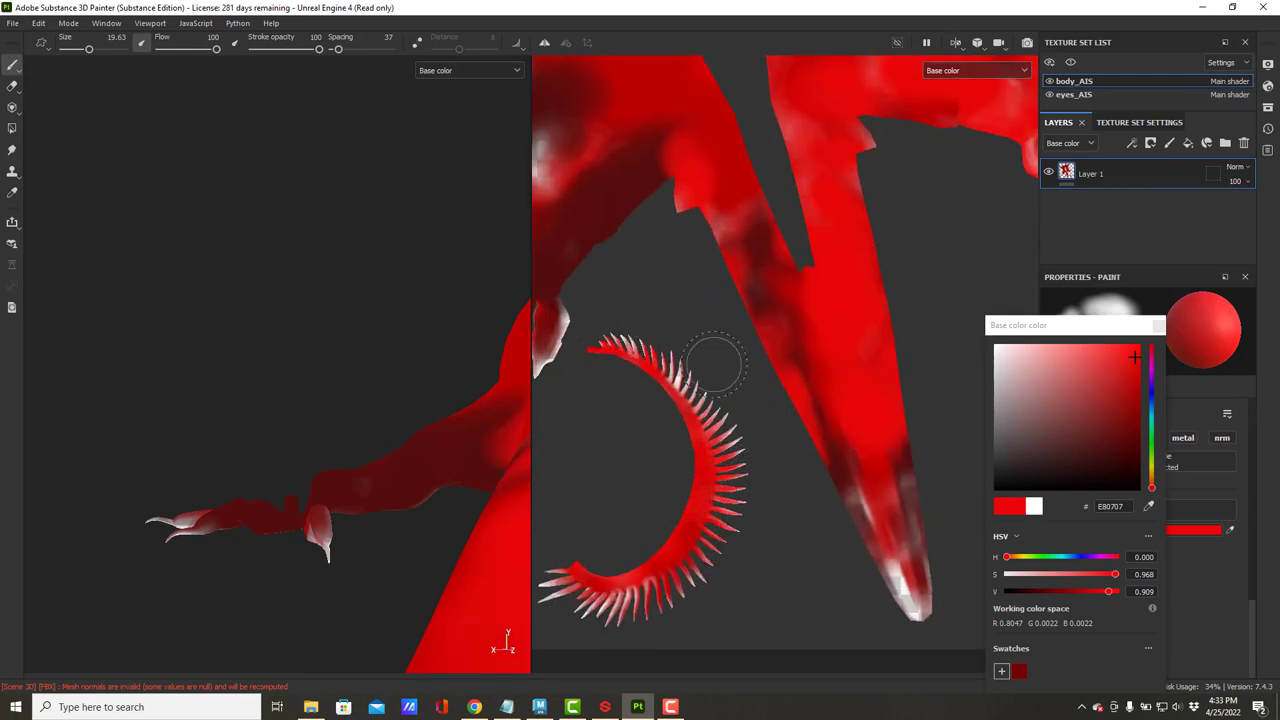
# - Paint the spines along the curved back crest island bright red
pyautogui.moveTo(686, 606); pyautogui.dragTo(557, 588)
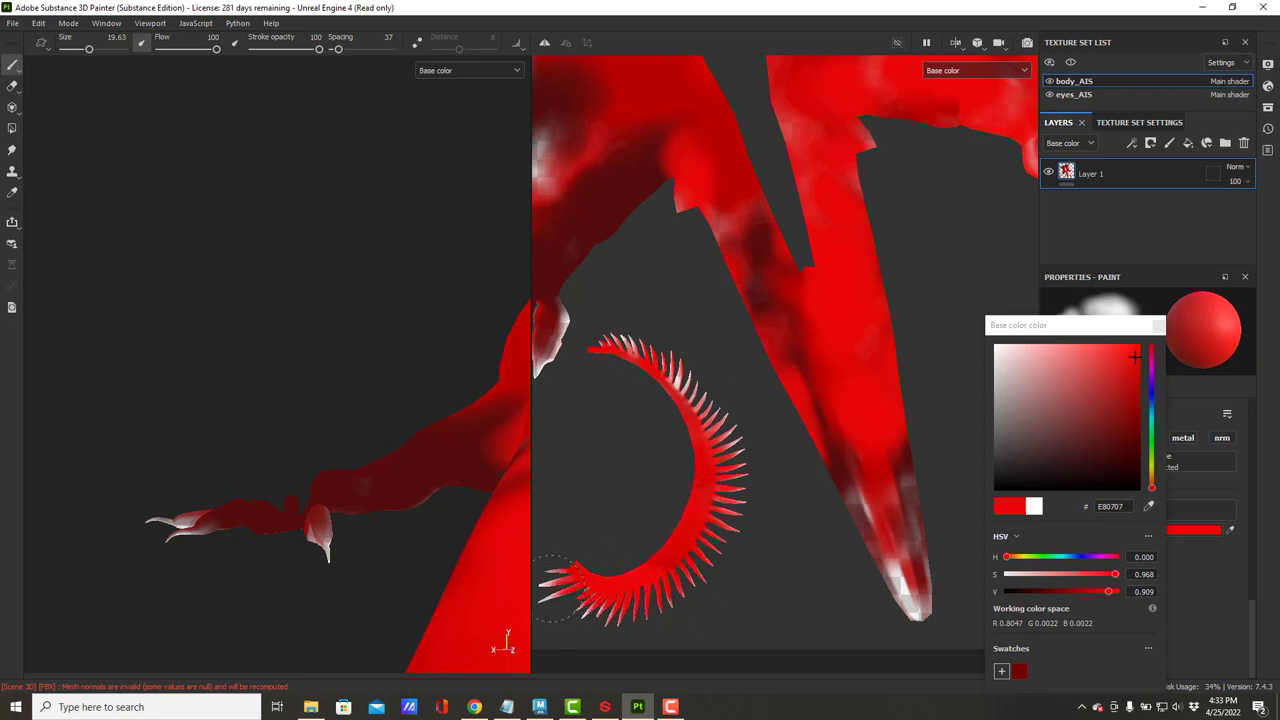
pyautogui.keyDown('alt'); pyautogui.moveTo(918, 388); pyautogui.dragTo(569, 354, button='right'); pyautogui.keyUp('alt')
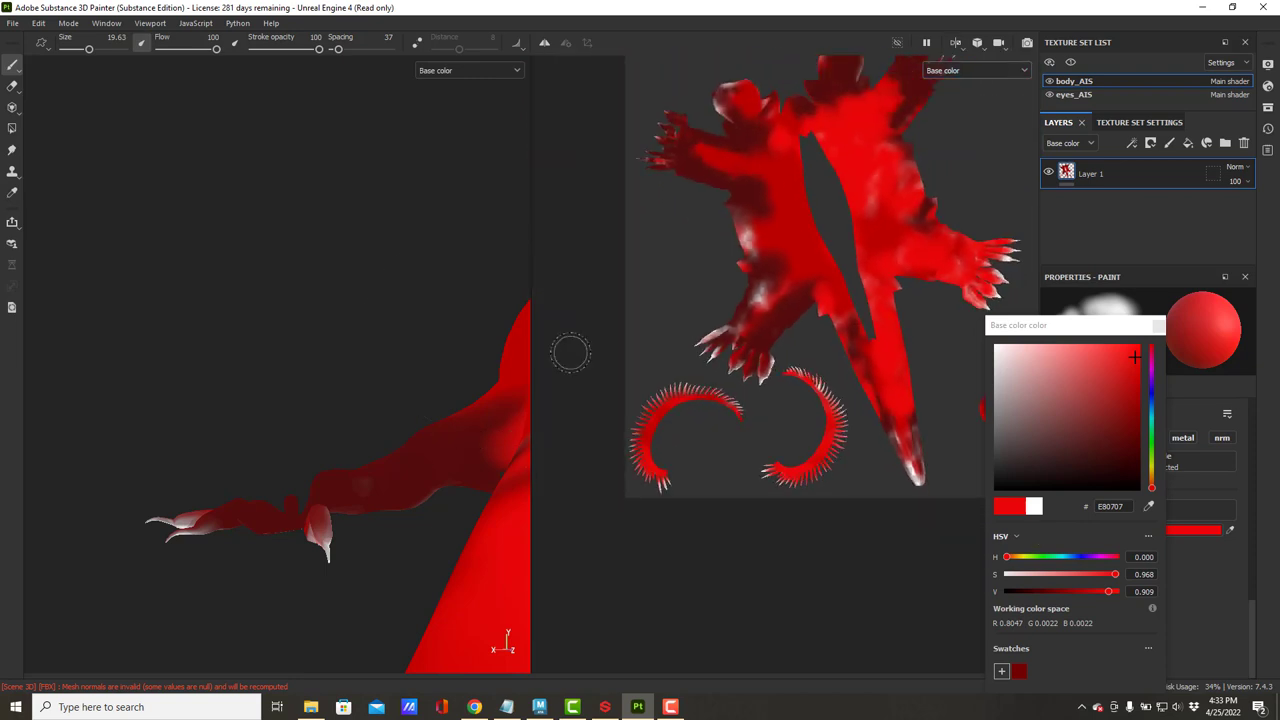
pyautogui.keyDown('alt'); pyautogui.moveTo(821, 362); pyautogui.dragTo(760, 359, button='right'); pyautogui.keyUp('alt')
pyautogui.keyDown('alt'); pyautogui.moveTo(773, 385); pyautogui.dragTo(693, 486, button='middle'); pyautogui.keyUp('alt')
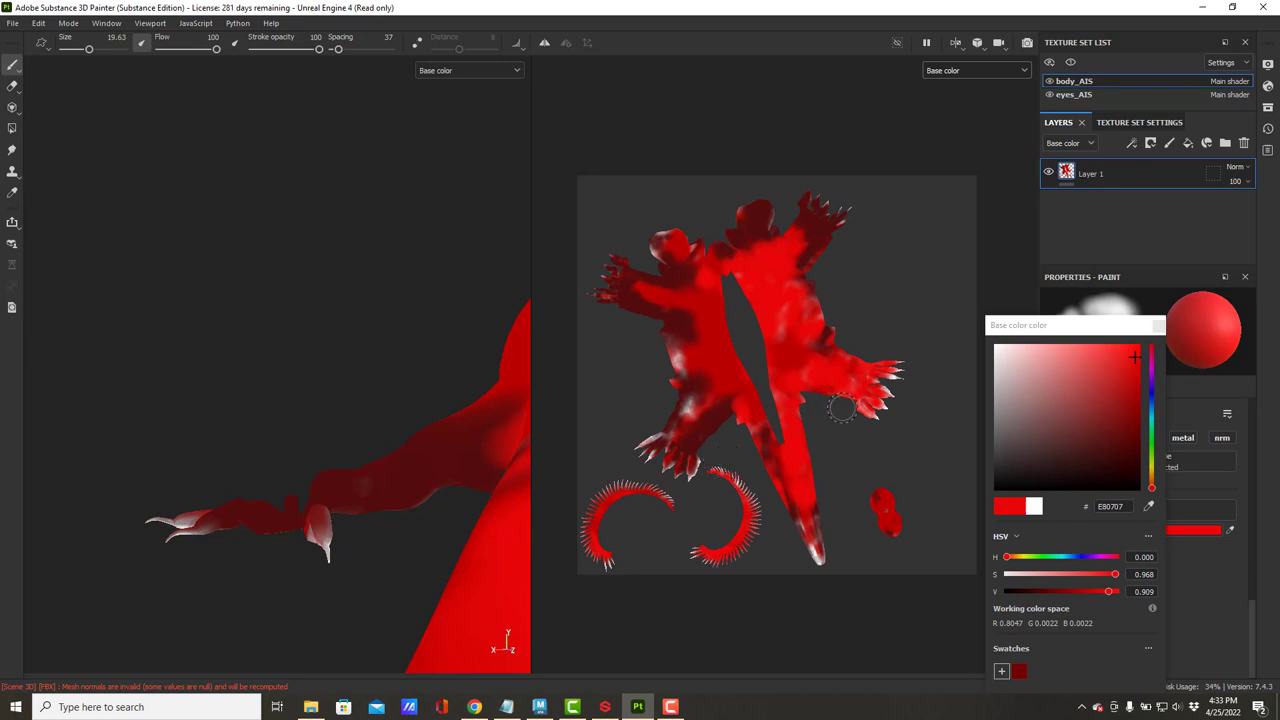